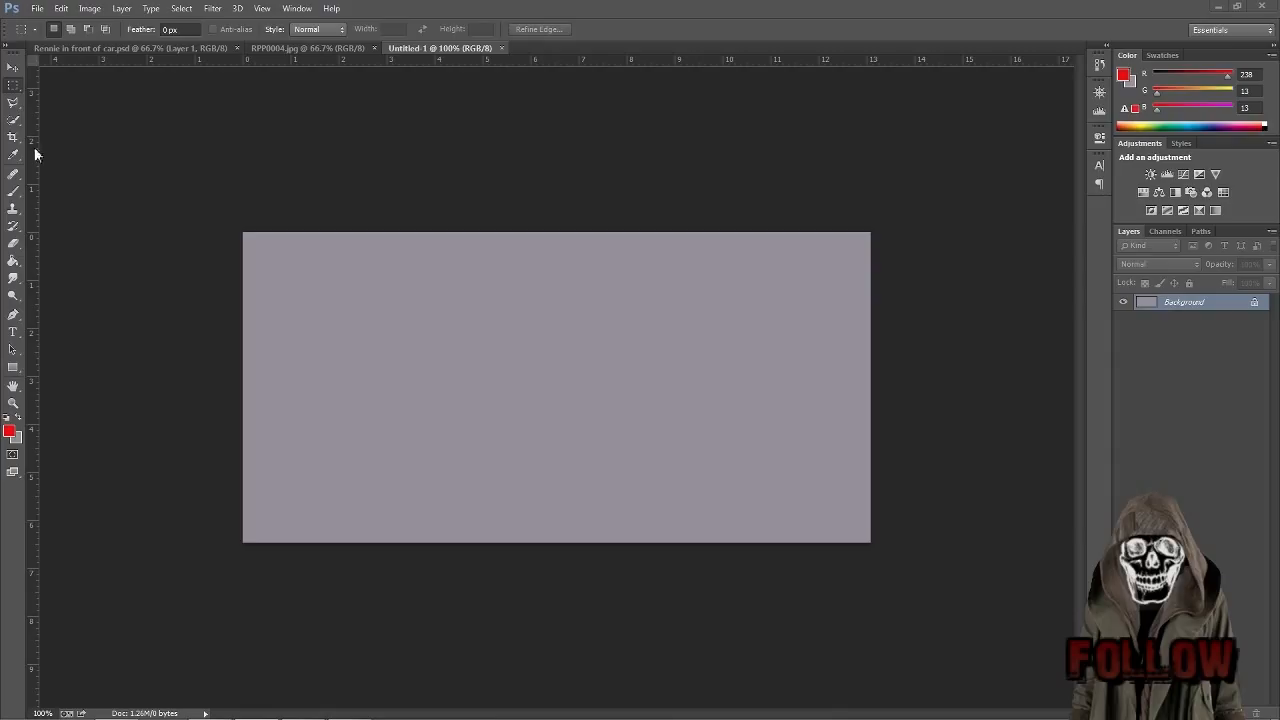
# Close the blank Untitled-1 document and switch to the damaged photo RPP0004.jpg.
pyautogui.click(502, 48)
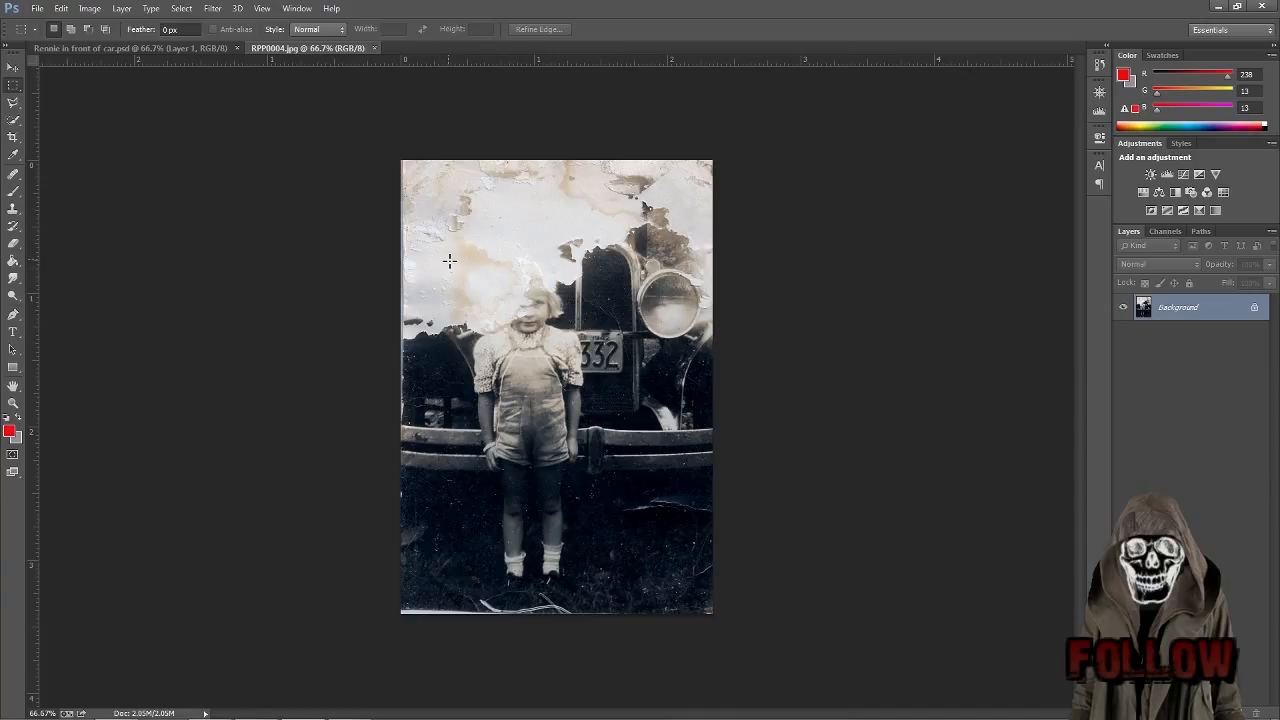
# Place two vertical guides over the girl near the middle of the photo, and remove both again.
pyautogui.moveTo(35, 318); pyautogui.dragTo(562, 340)
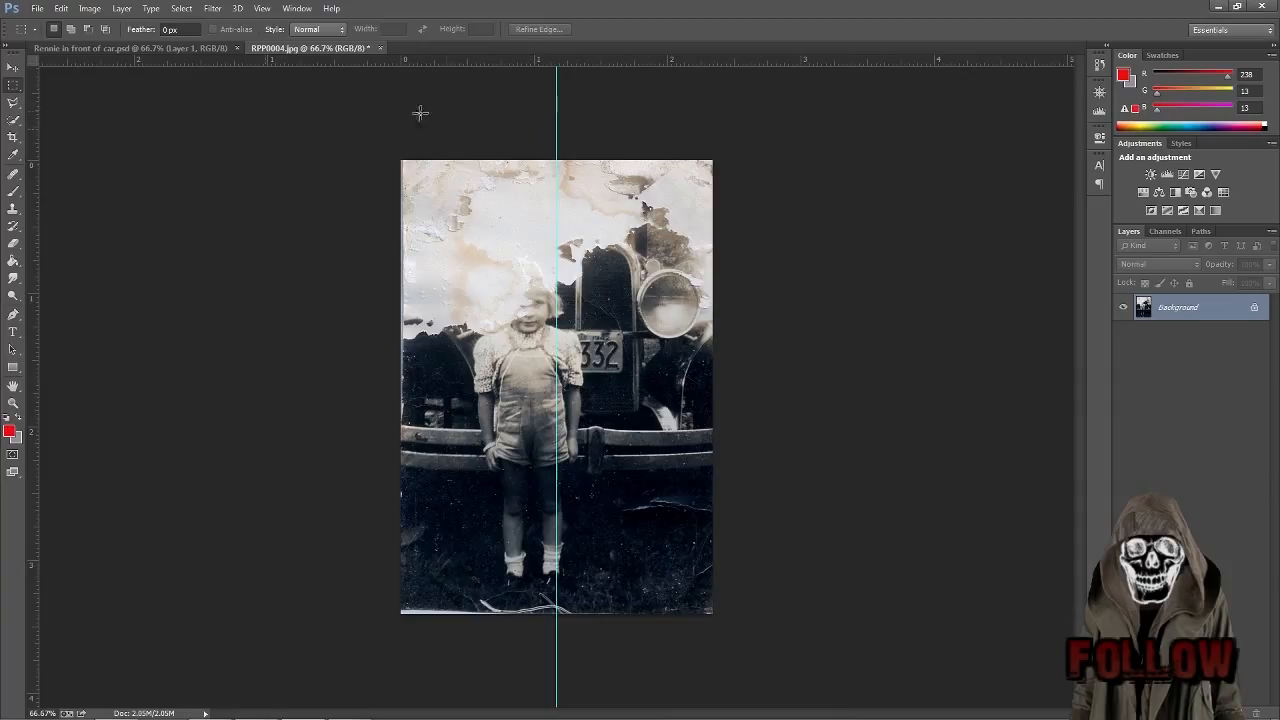
pyautogui.moveTo(34, 265); pyautogui.dragTo(529, 340)
pyautogui.click(13, 68)
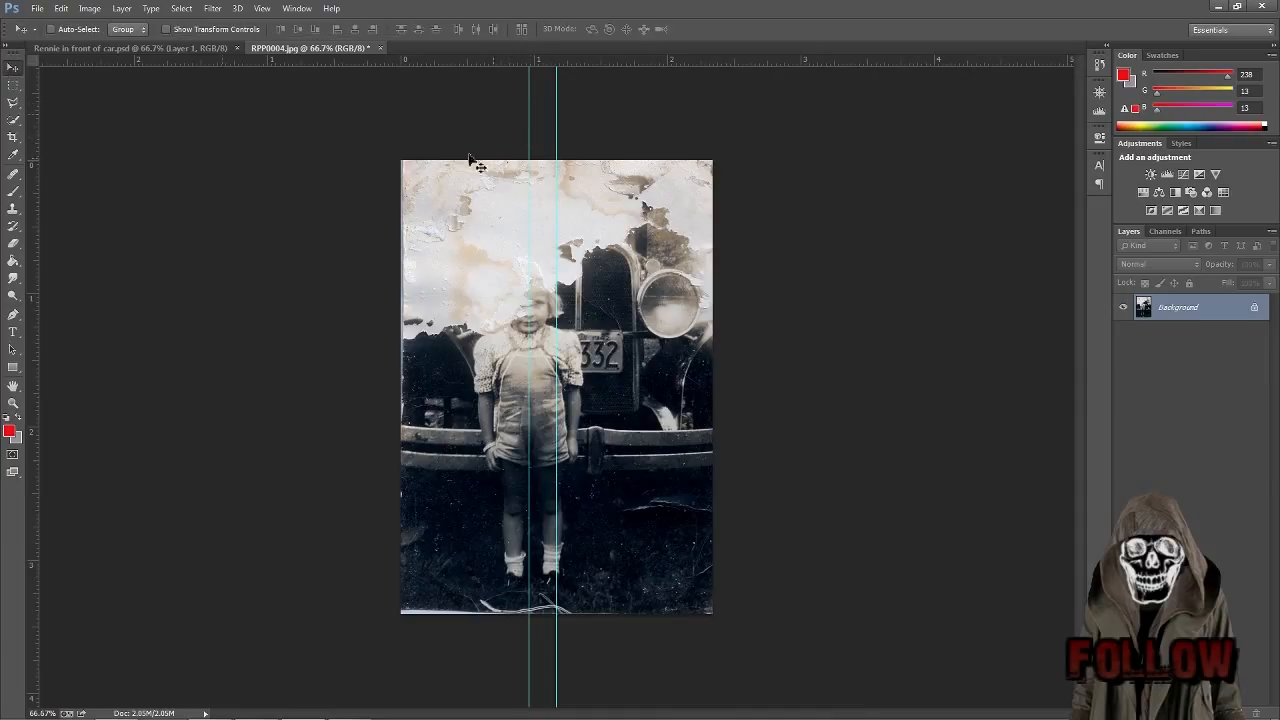
pyautogui.moveTo(531, 137); pyautogui.dragTo(33, 181)
pyautogui.moveTo(557, 144); pyautogui.dragTo(32, 170)
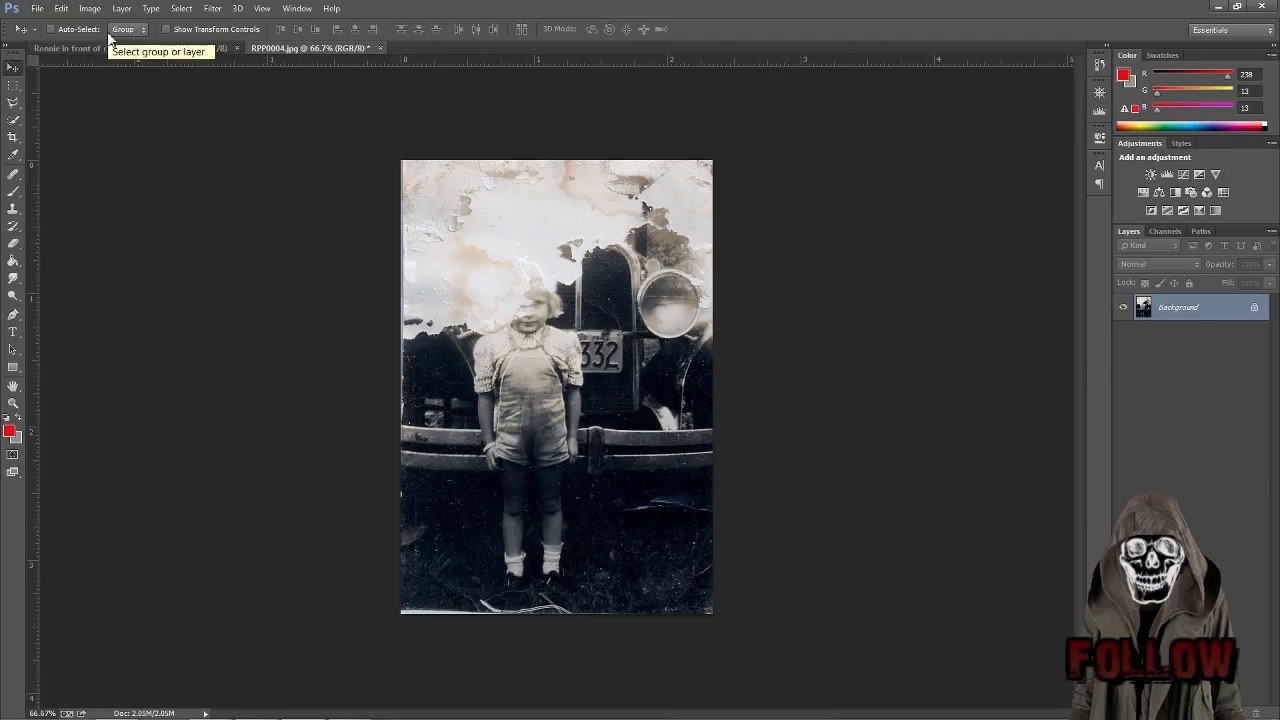
# Resize the photo with the 8 x 10 in 300 dpi preset, using inches as the unit, and fit it on screen.
pyautogui.click(89, 8)
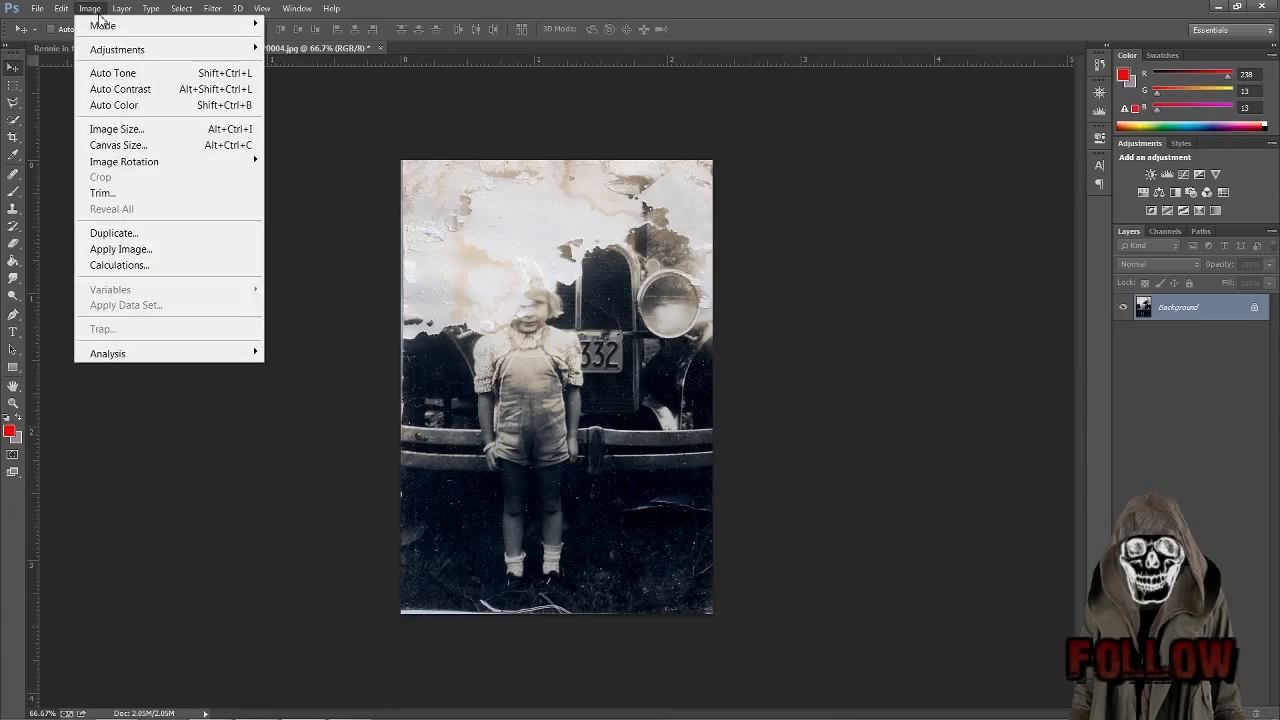
pyautogui.click(148, 130)
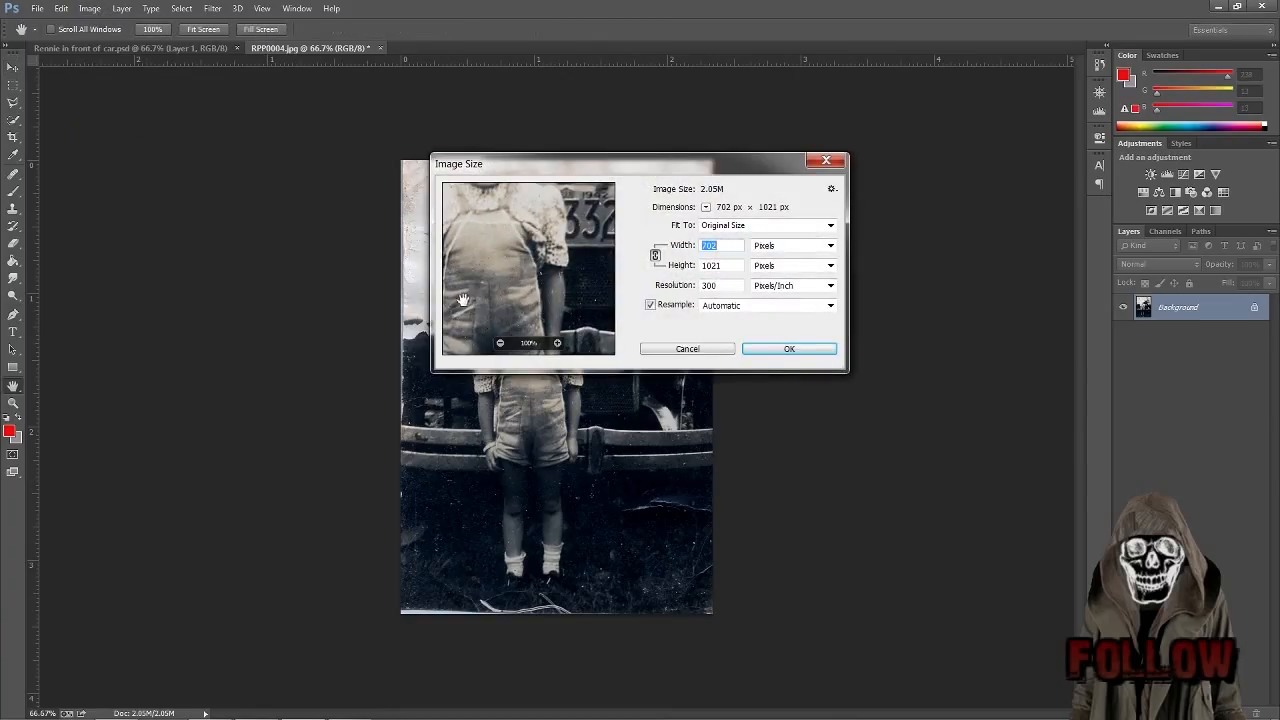
pyautogui.click(830, 246)
pyautogui.click(776, 287)
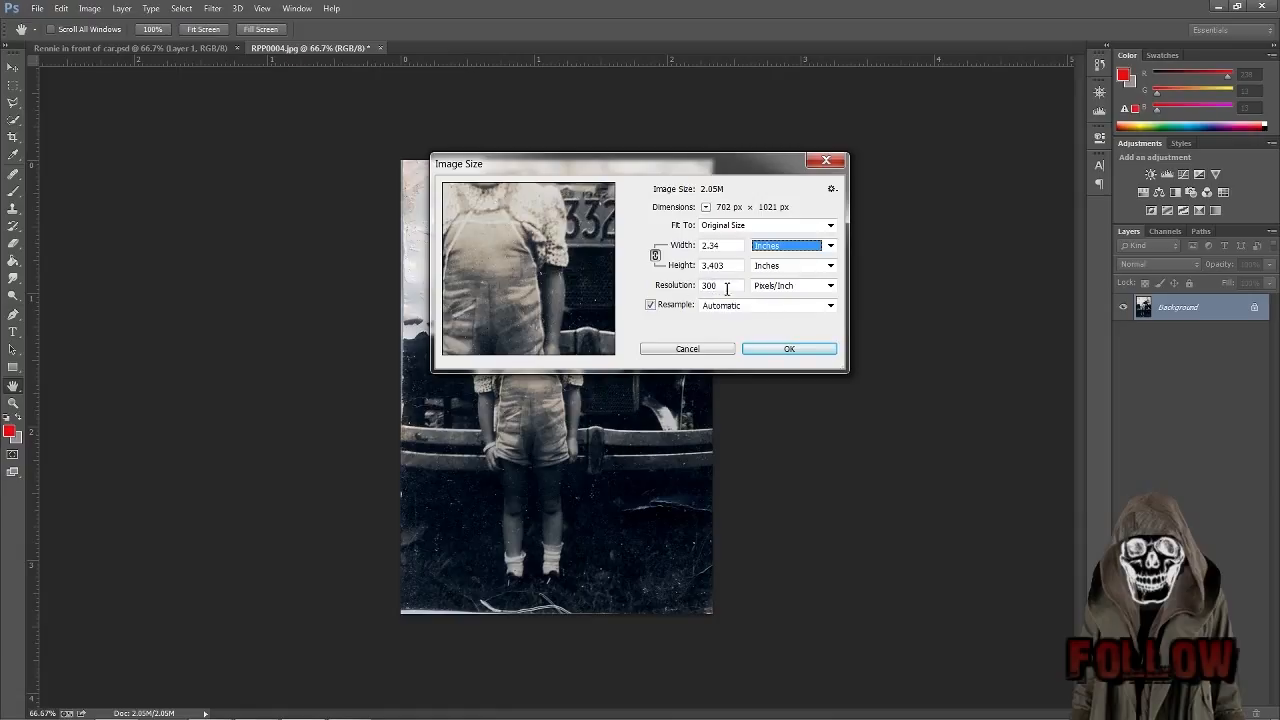
pyautogui.click(831, 226)
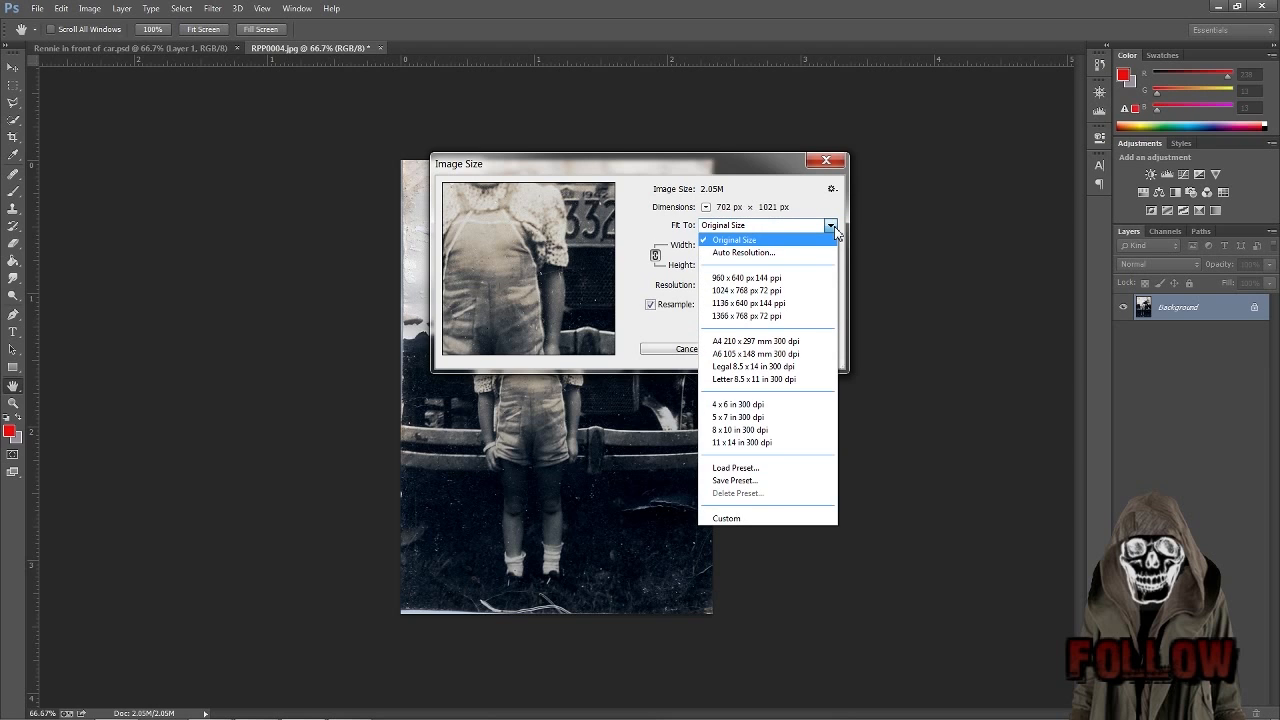
pyautogui.click(735, 431)
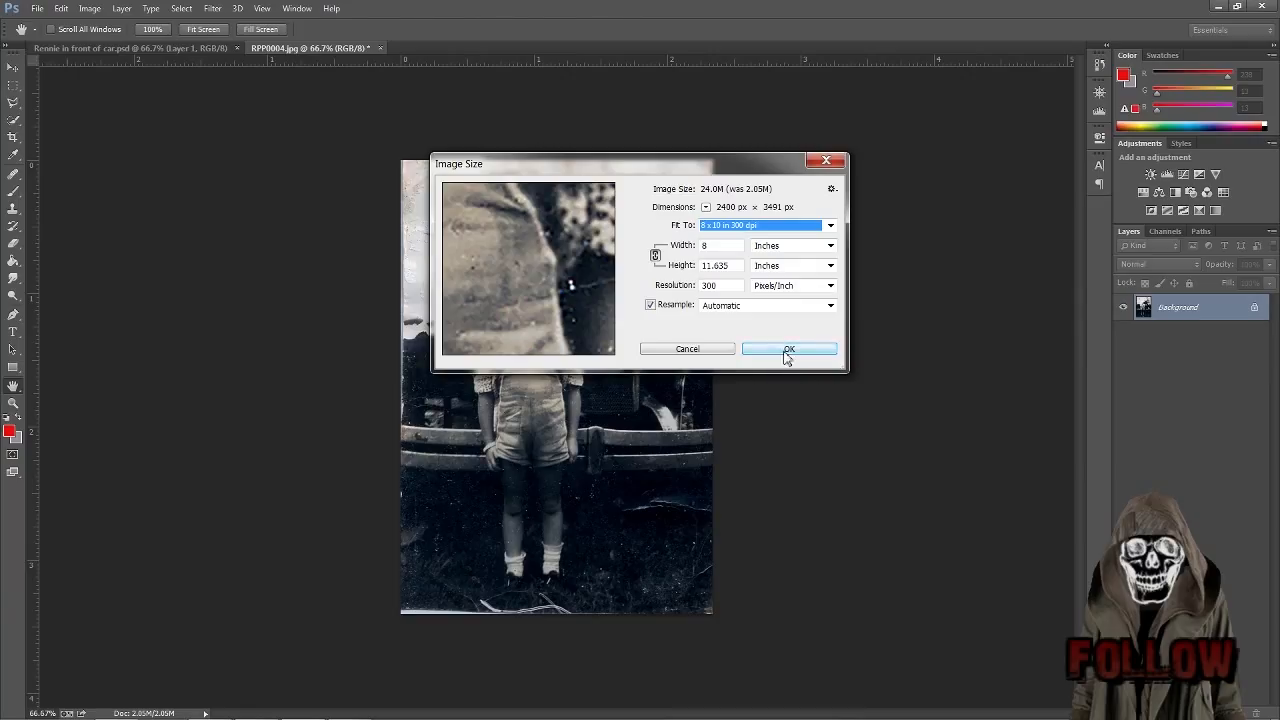
pyautogui.click(787, 350)
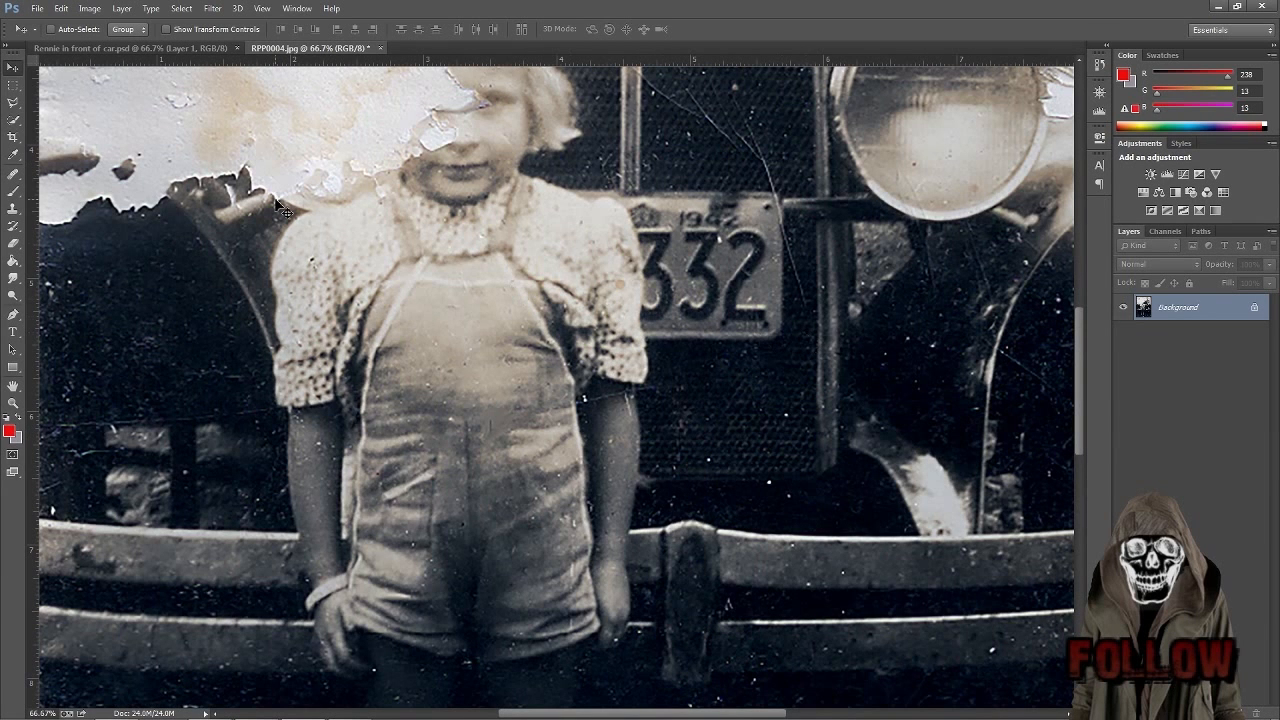
pyautogui.click(262, 9)
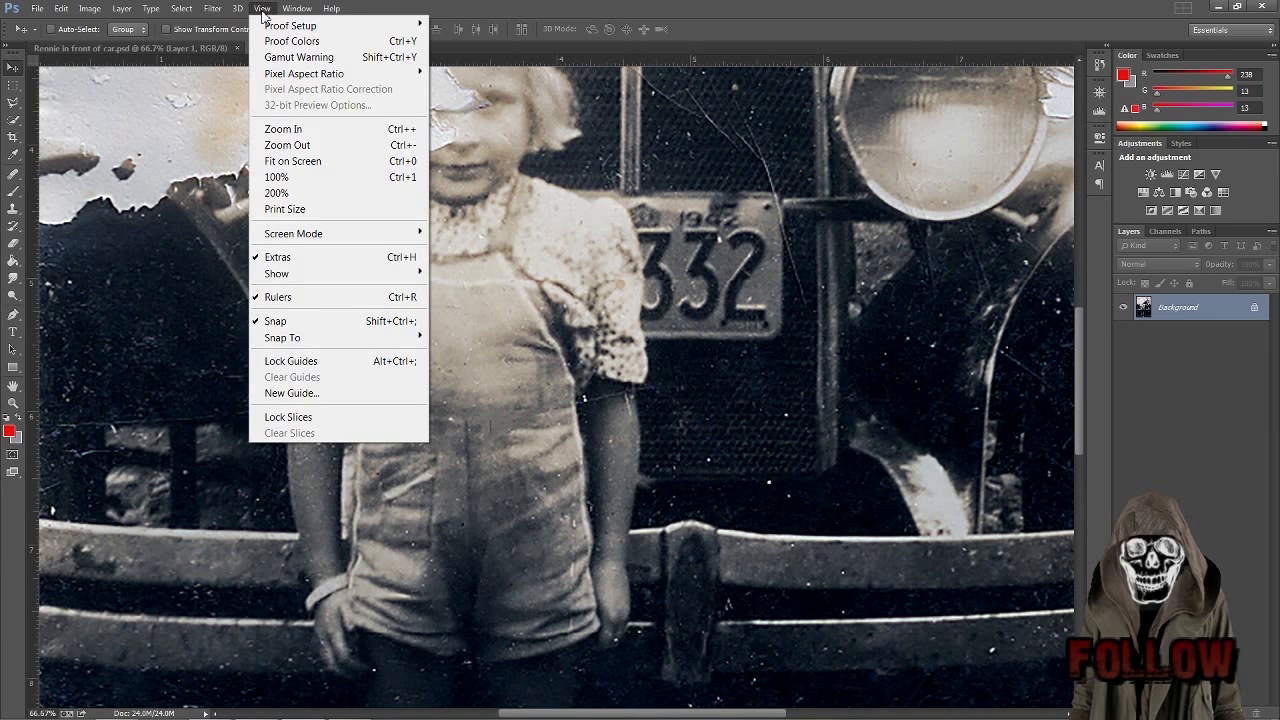
pyautogui.click(298, 161)
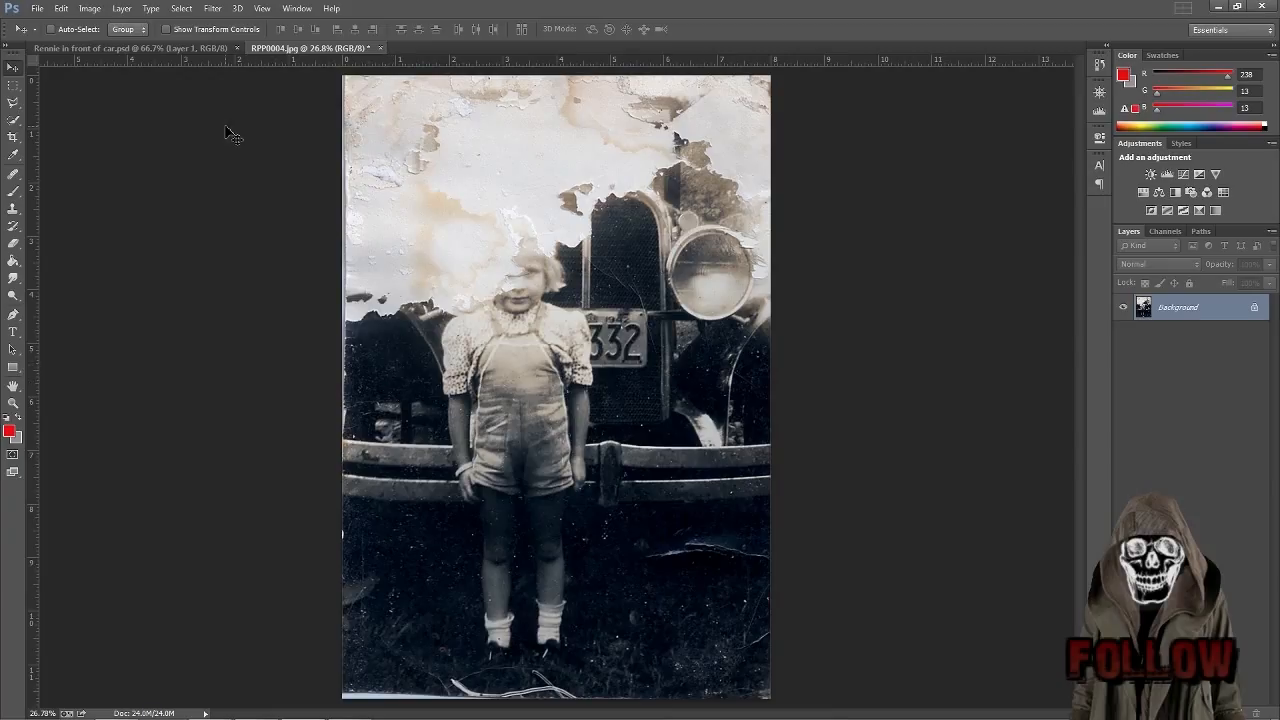
# Try Auto Color on the photo and undo it.
pyautogui.click(90, 9)
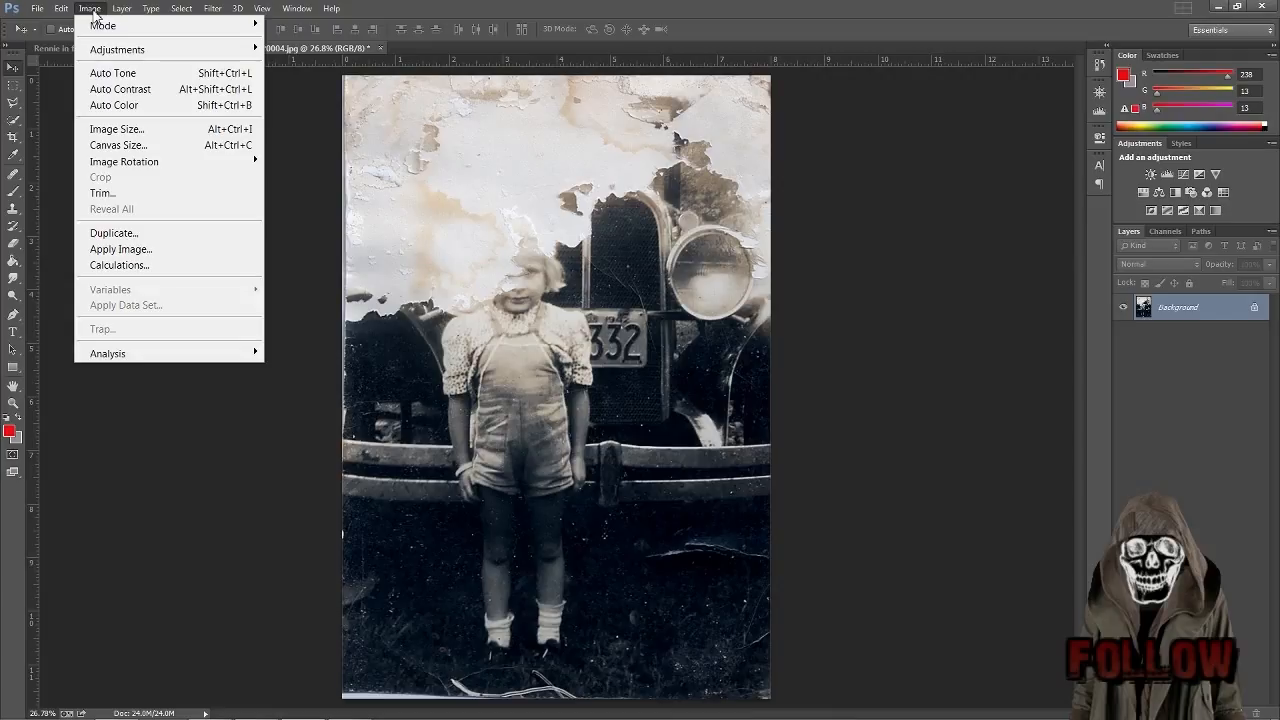
pyautogui.click(128, 106)
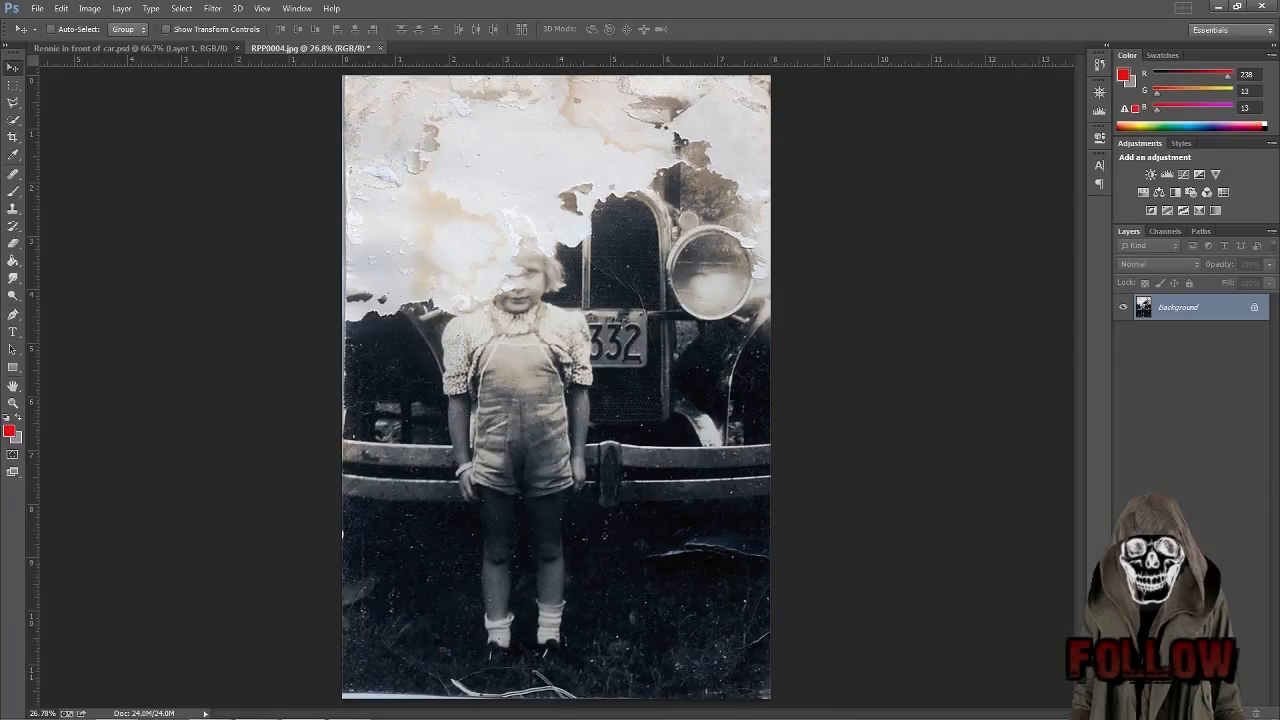
pyautogui.click(62, 9)
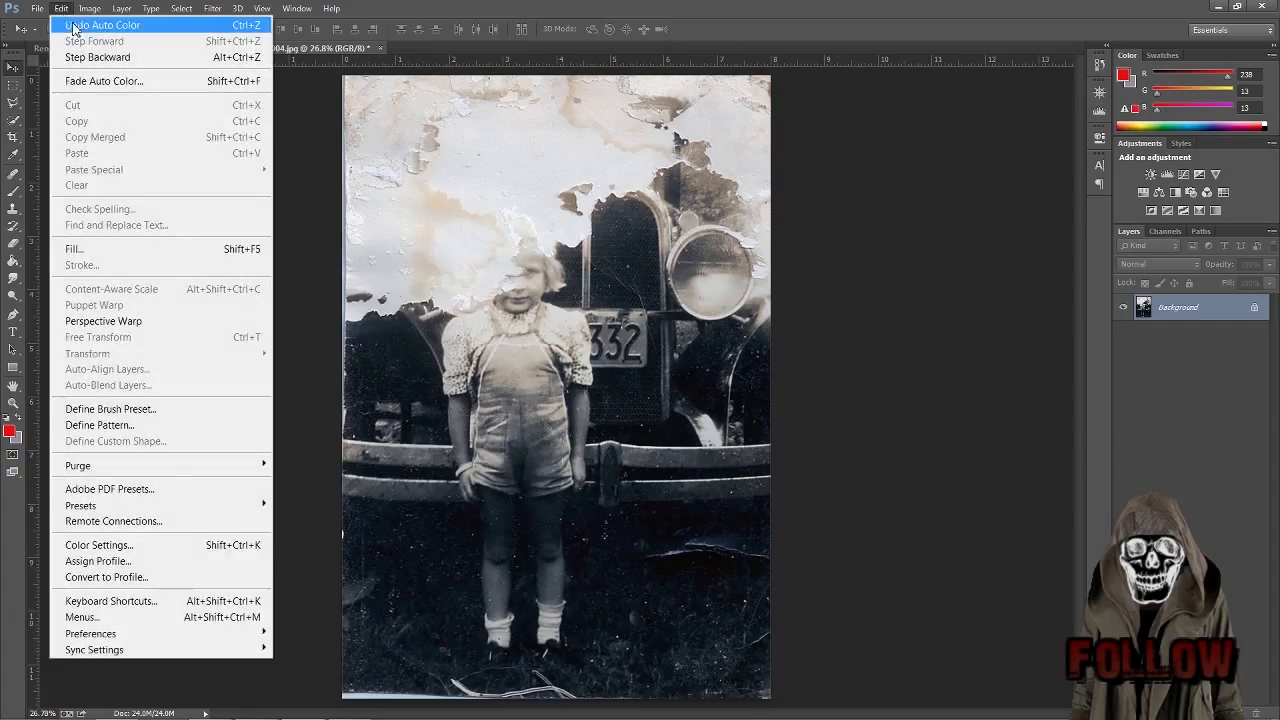
pyautogui.click(80, 24)
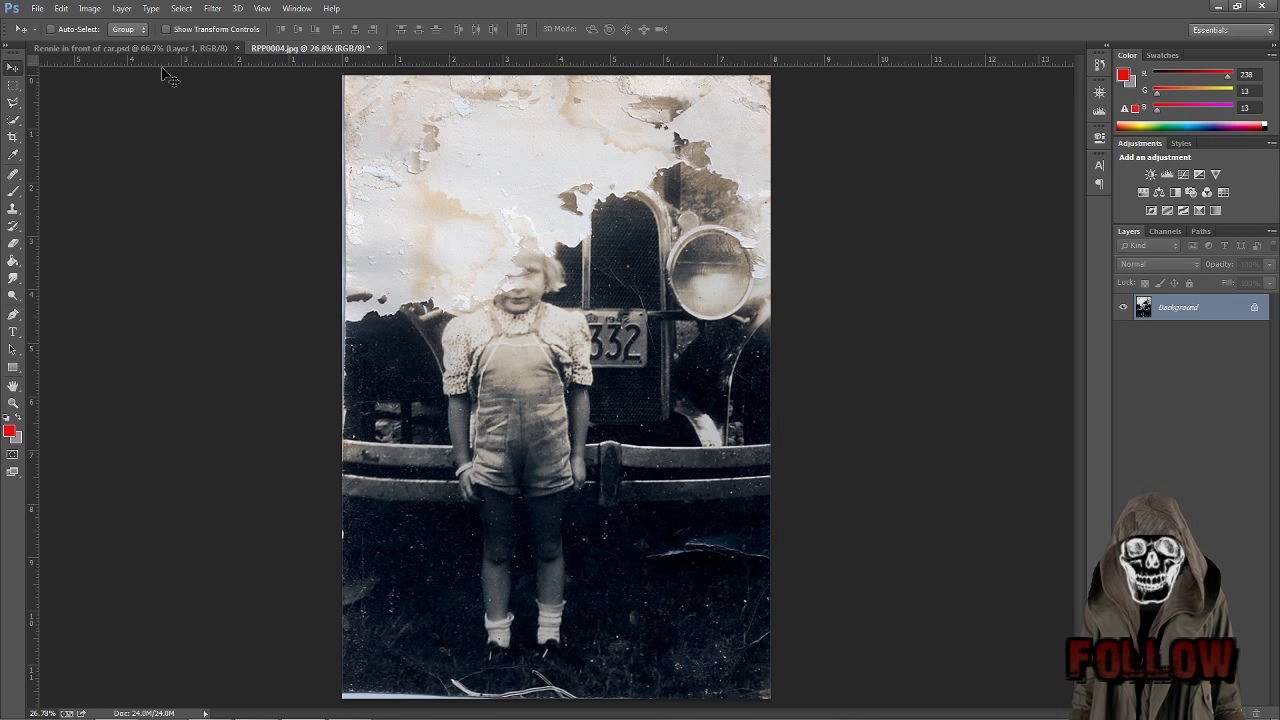
# Apply the Auto Contrast correction to the whole photo.
pyautogui.click(96, 11)
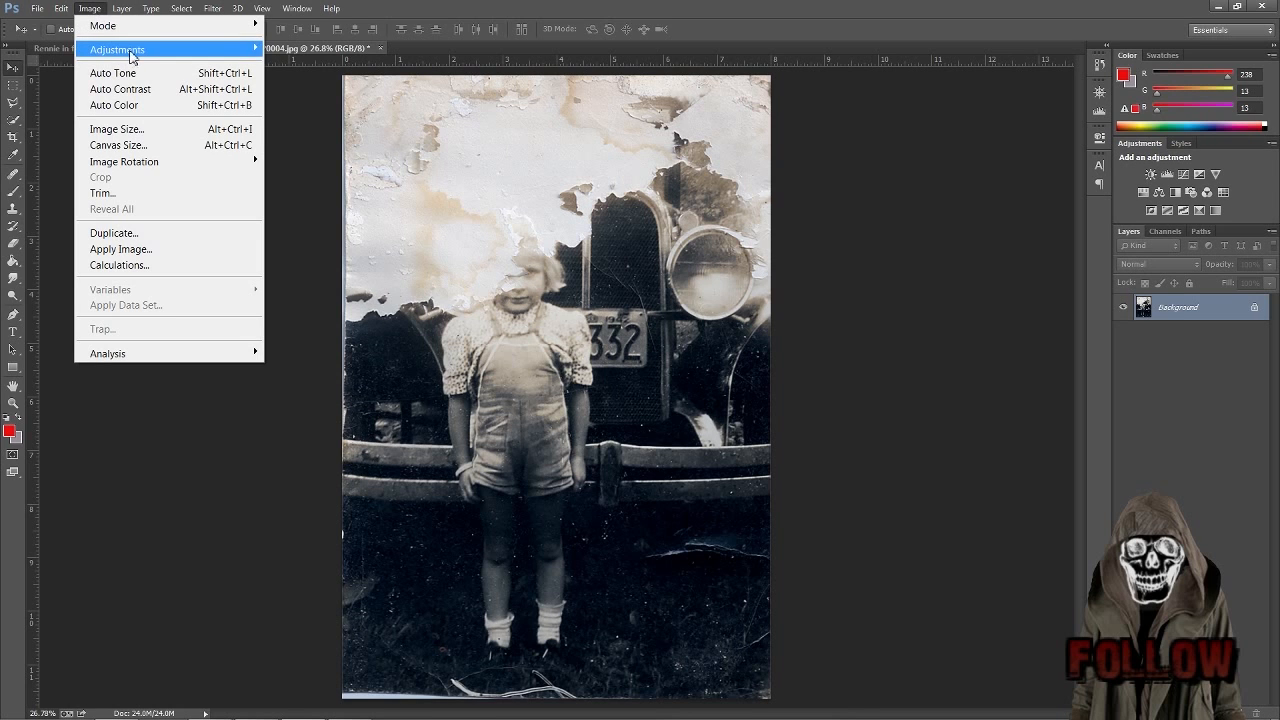
pyautogui.moveTo(132, 55)
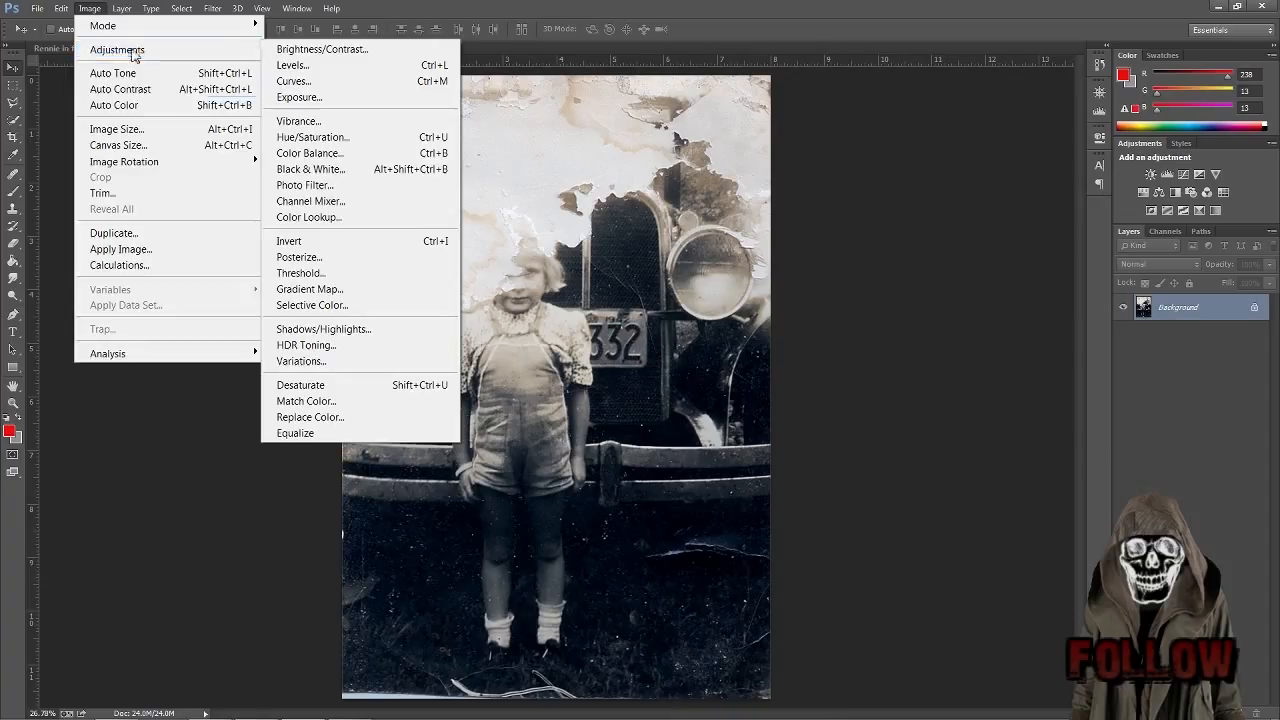
pyautogui.click(57, 110)
pyautogui.click(90, 8)
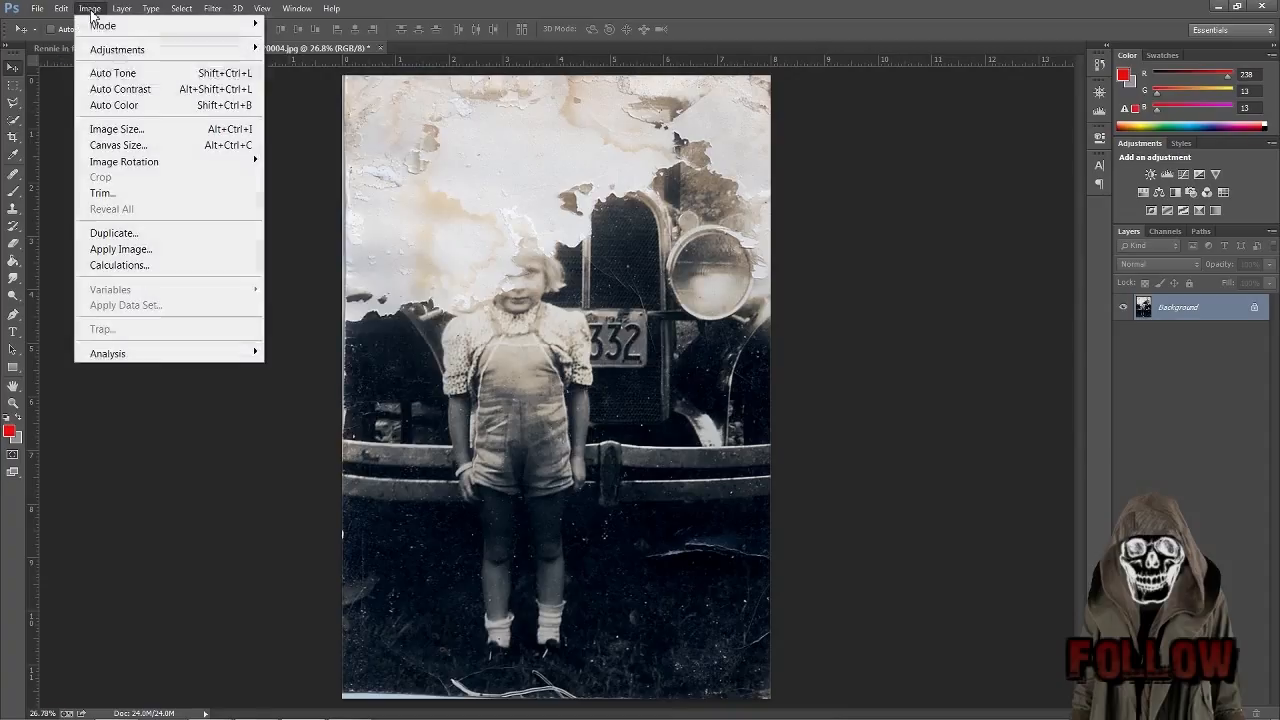
pyautogui.click(141, 90)
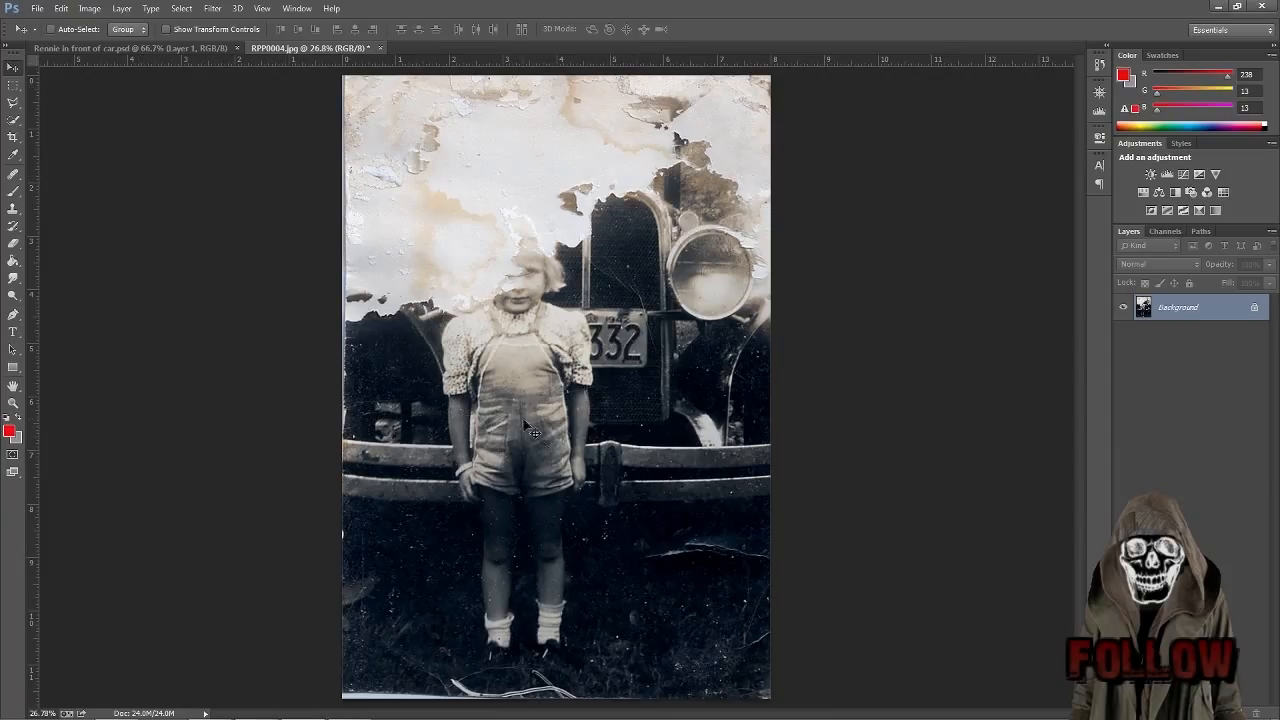
pyautogui.click(93, 12)
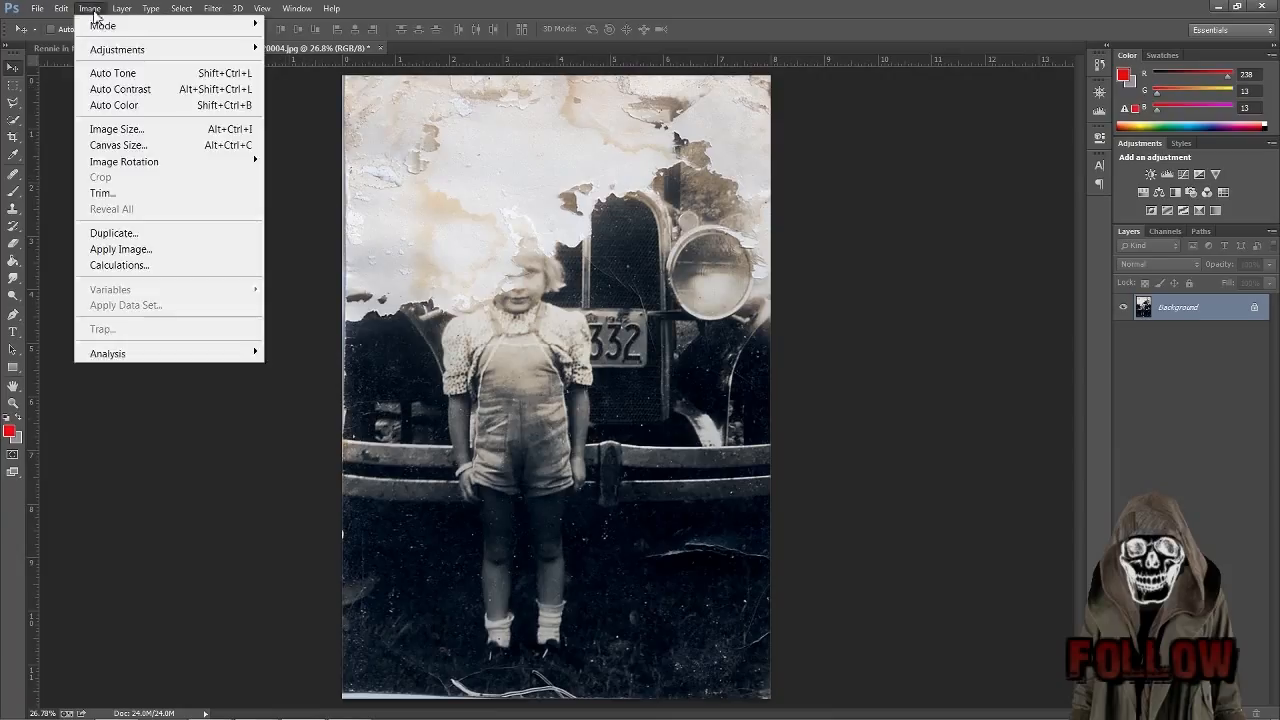
pyautogui.click(77, 27)
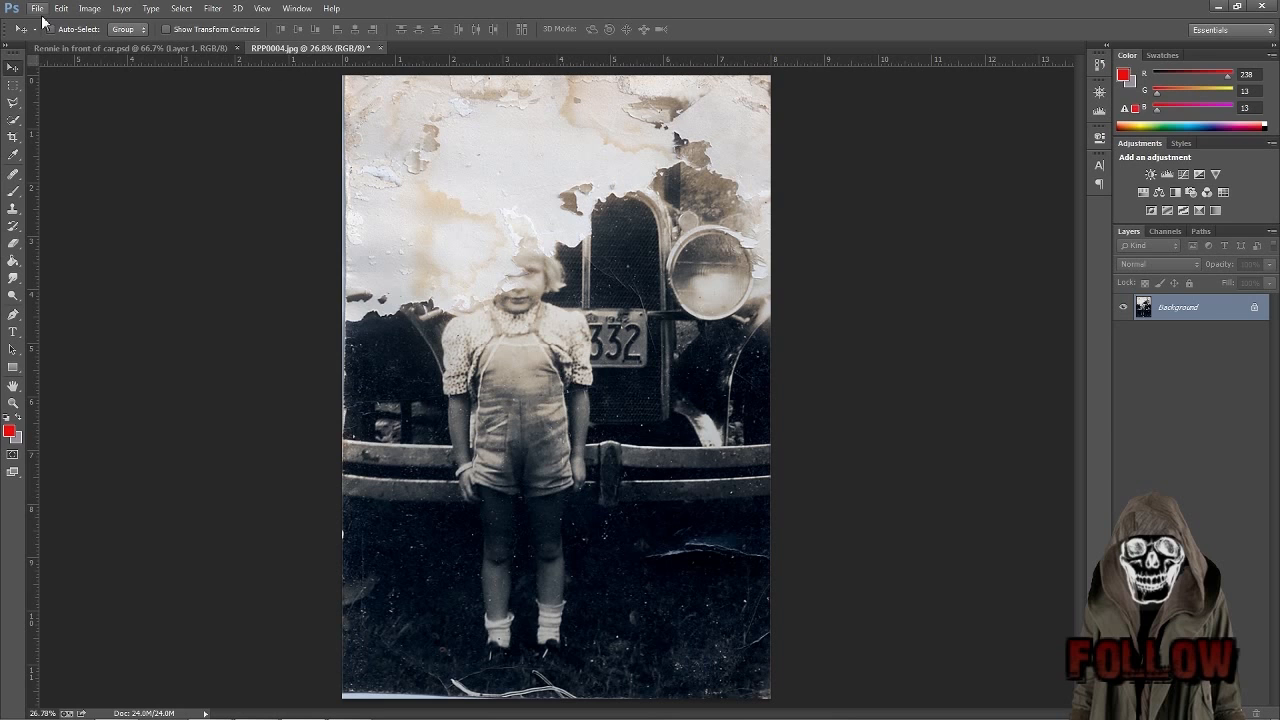
# Save the photo under the new name "Girl in front of Car" as a JPEG with quality 12 and the Baseline ("Standard") format.
pyautogui.click(40, 16)
pyautogui.click(77, 209)
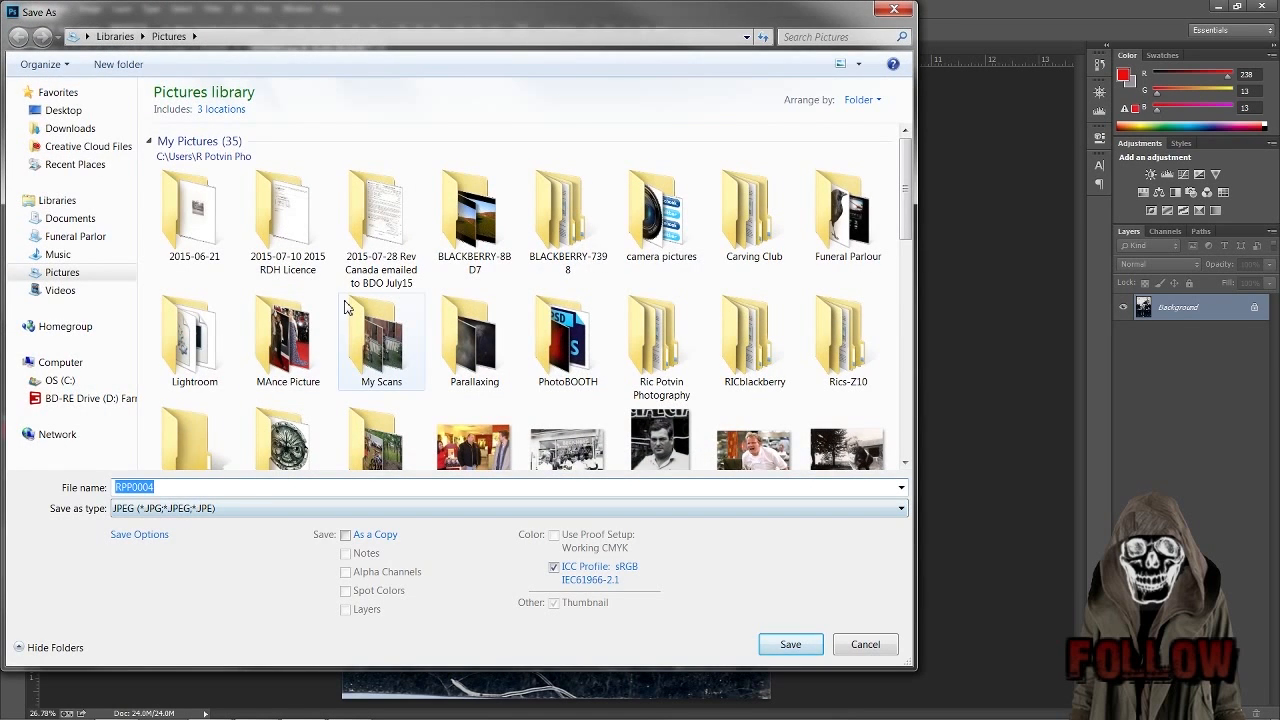
pyautogui.moveTo(905, 194); pyautogui.dragTo(902, 328)
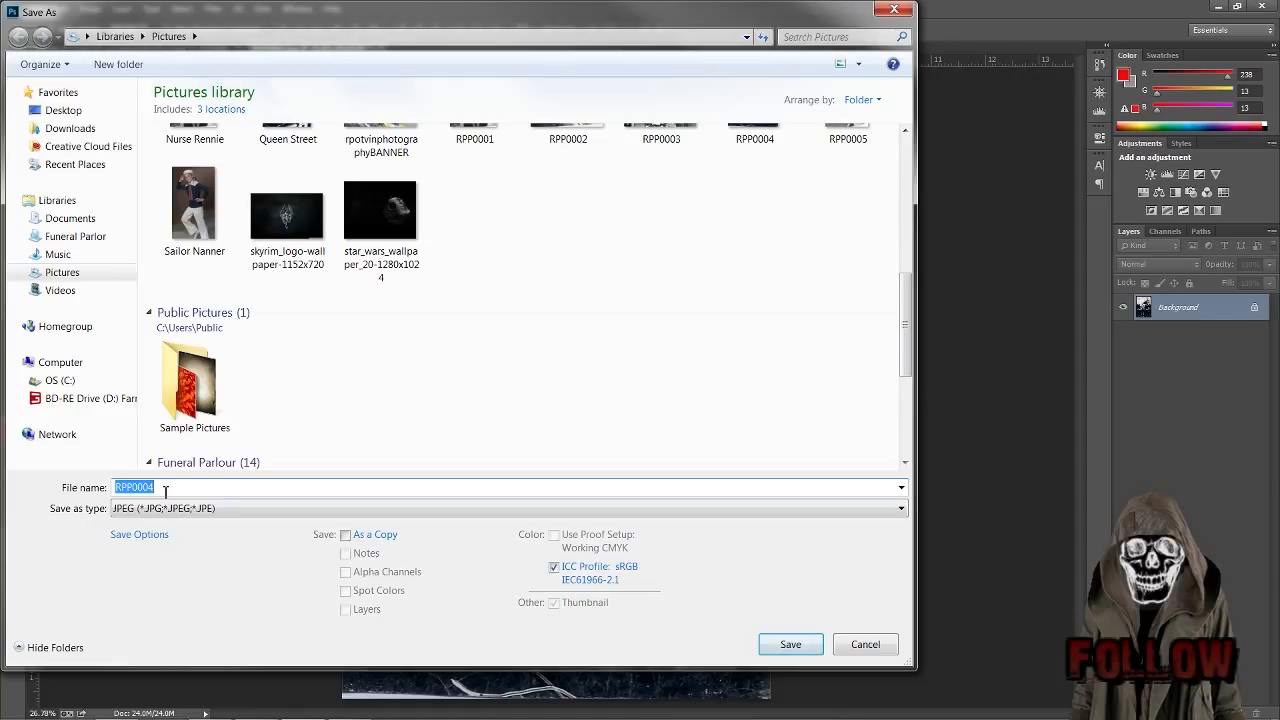
pyautogui.write('Girl in front of Car')
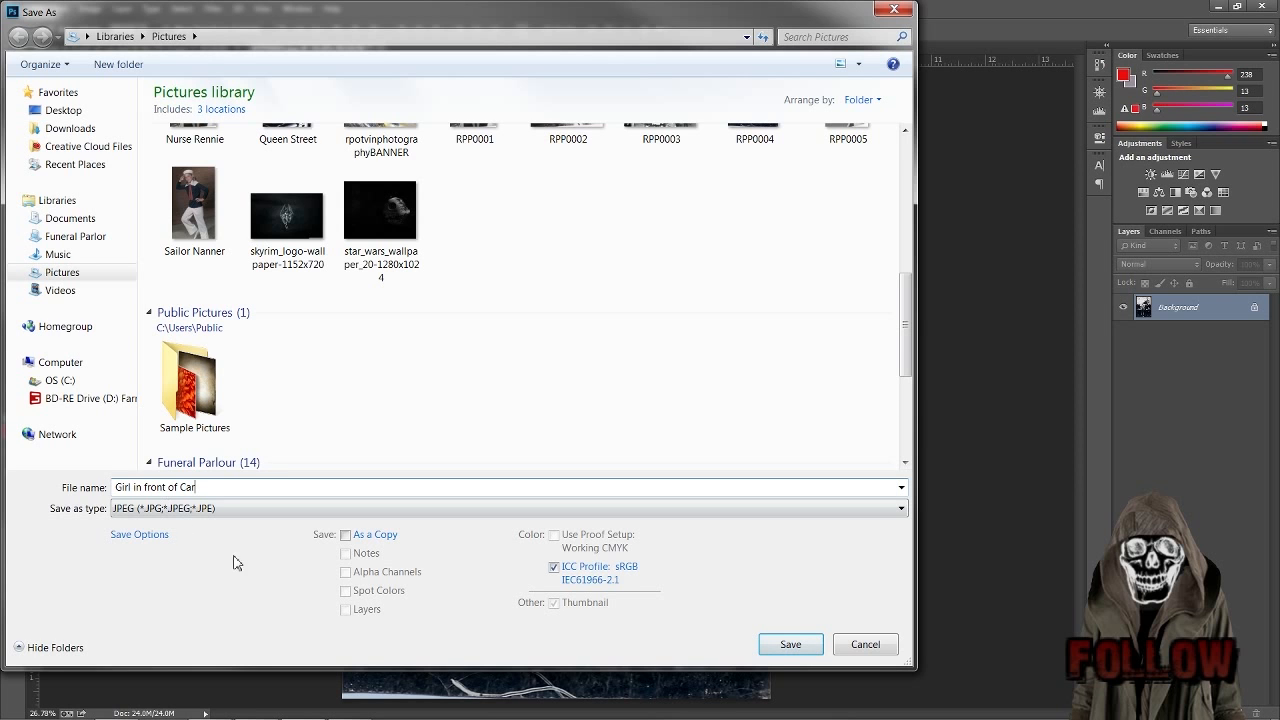
pyautogui.click(790, 645)
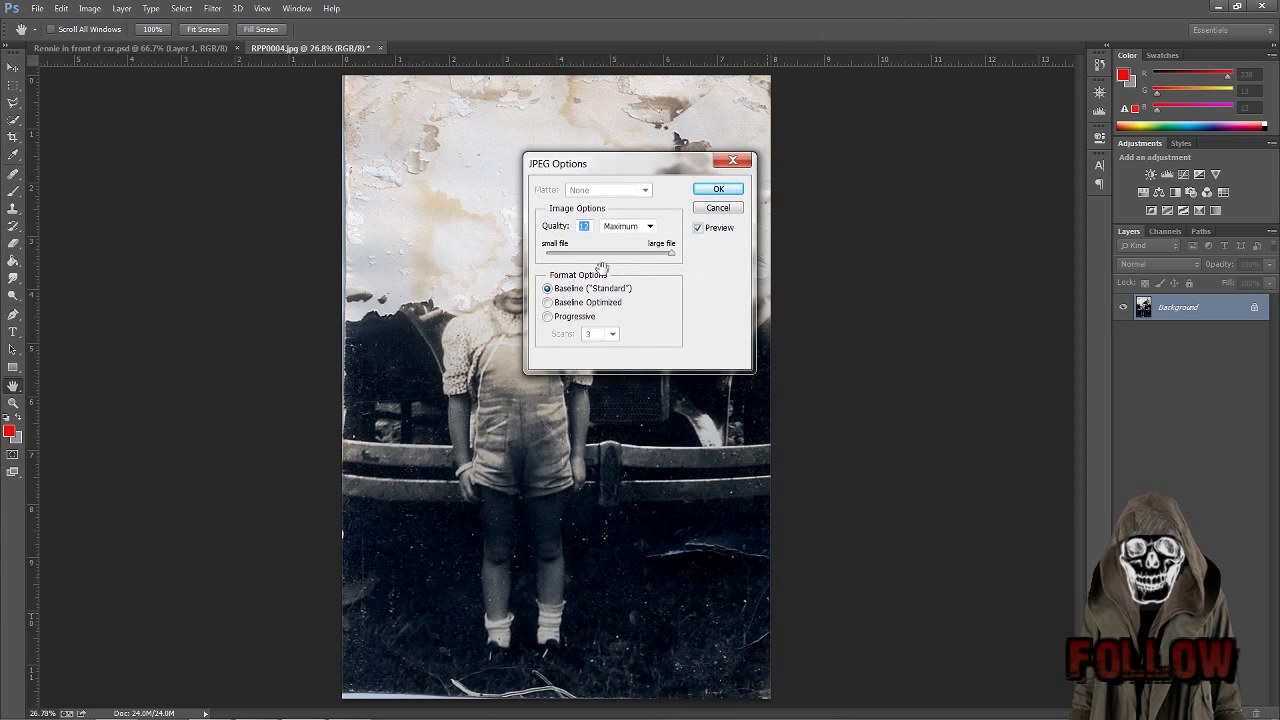
pyautogui.click(718, 190)
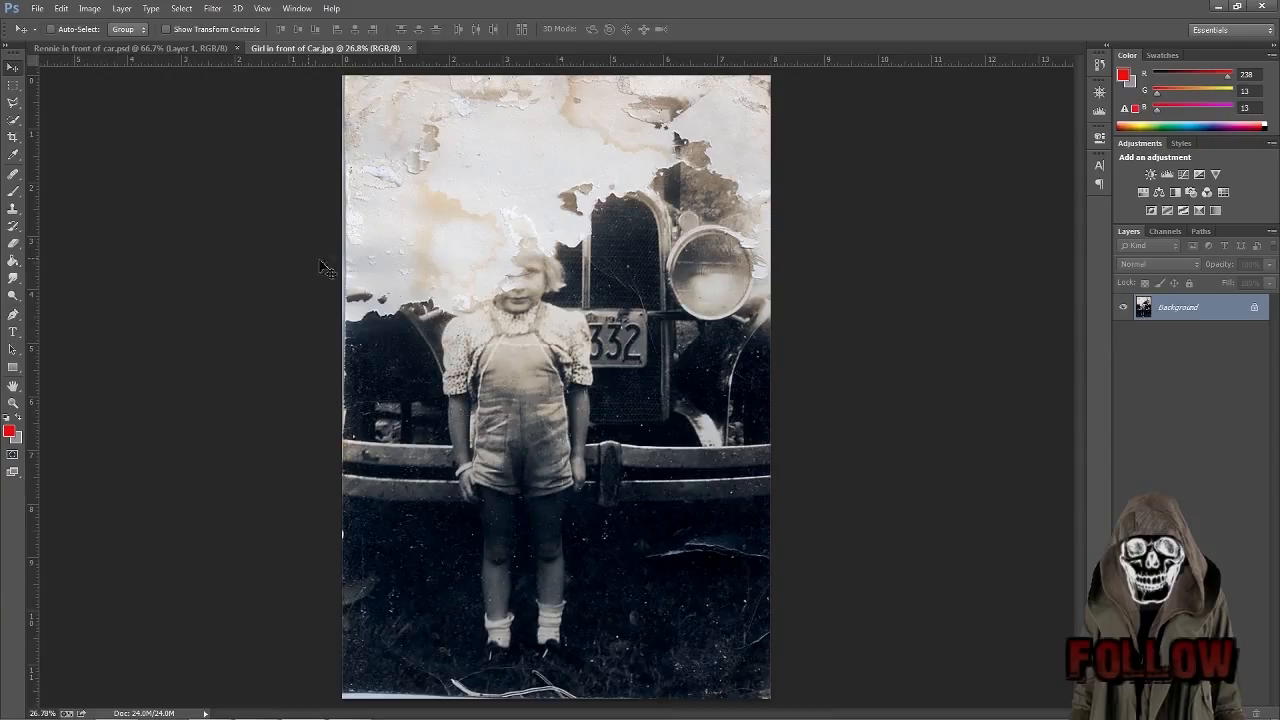
# Apply an Exposure adjustment of +0.05 to the photo, leaving offset and gamma correction at their defaults.
pyautogui.click(89, 8)
pyautogui.moveTo(123, 58)
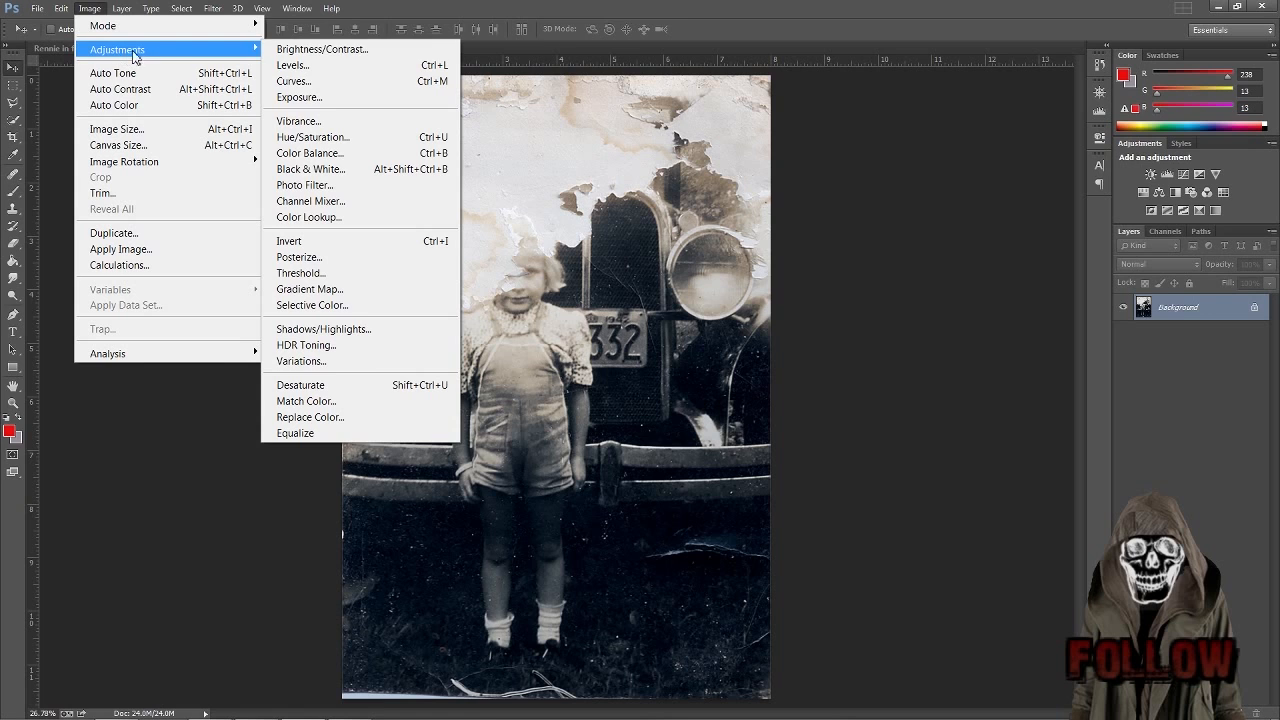
pyautogui.click(297, 97)
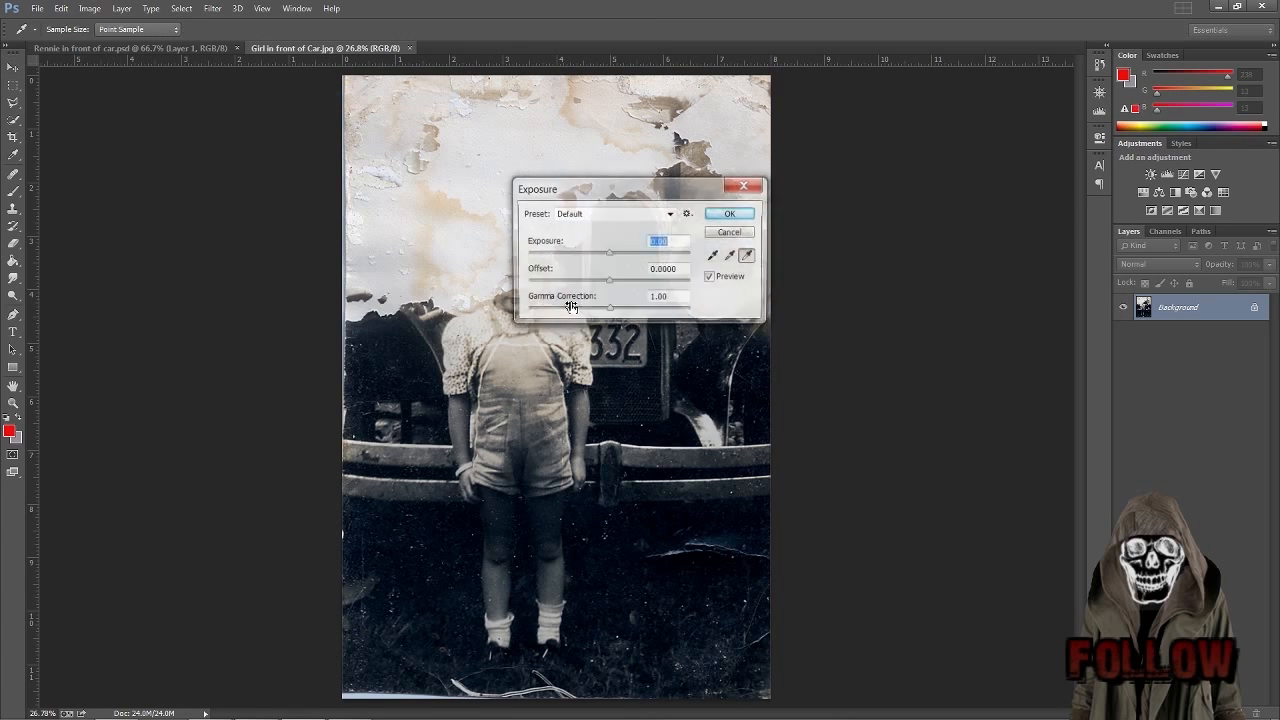
pyautogui.moveTo(624, 195); pyautogui.dragTo(908, 299)
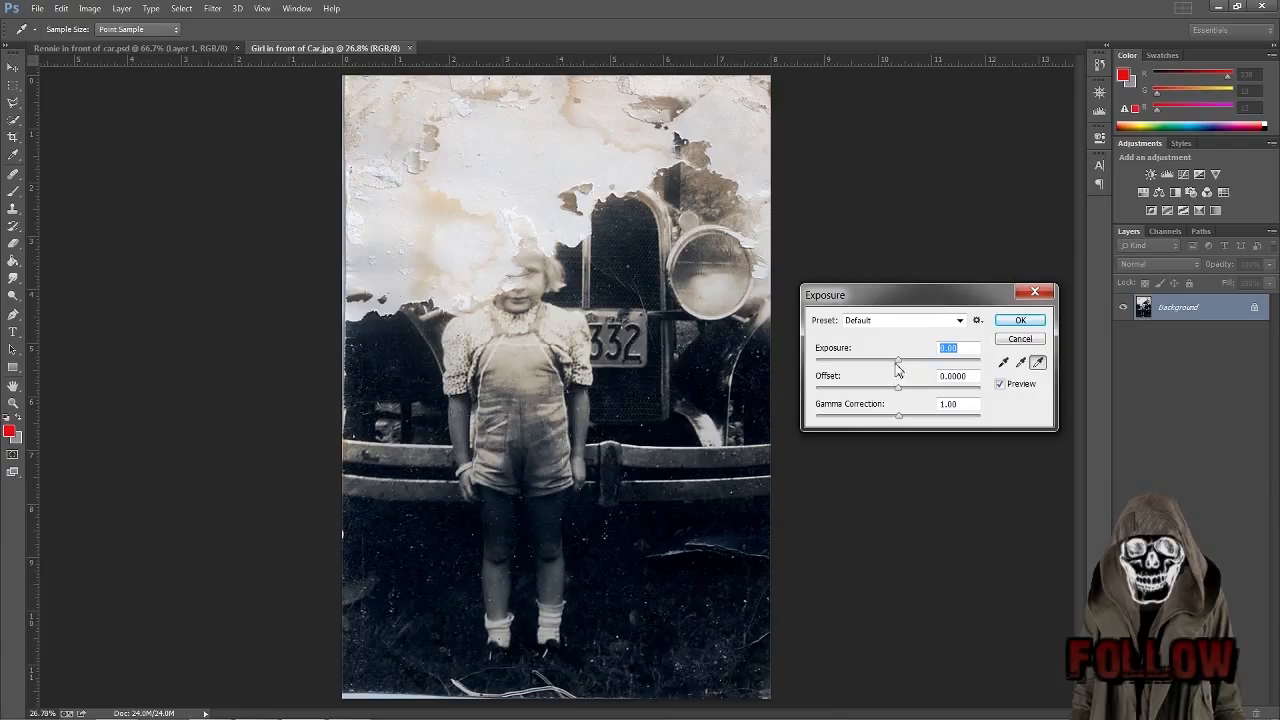
pyautogui.moveTo(898, 361); pyautogui.dragTo(895, 366)
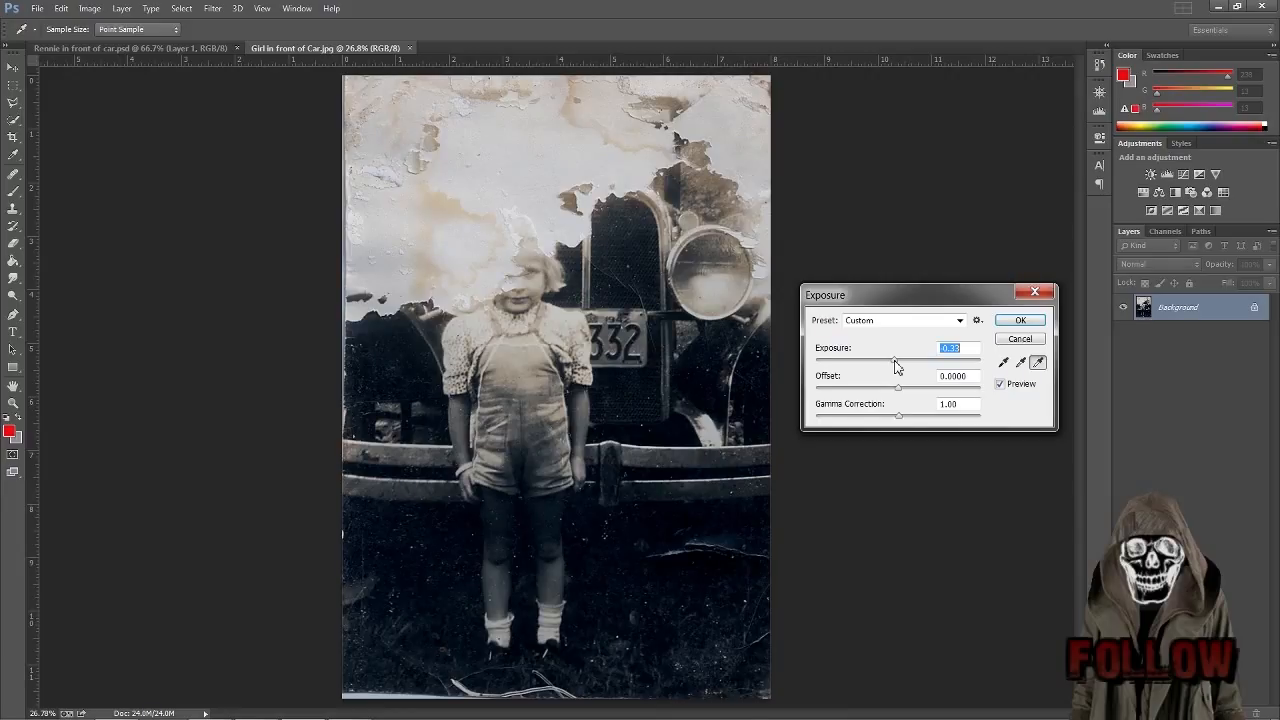
pyautogui.moveTo(895, 366); pyautogui.dragTo(900, 367)
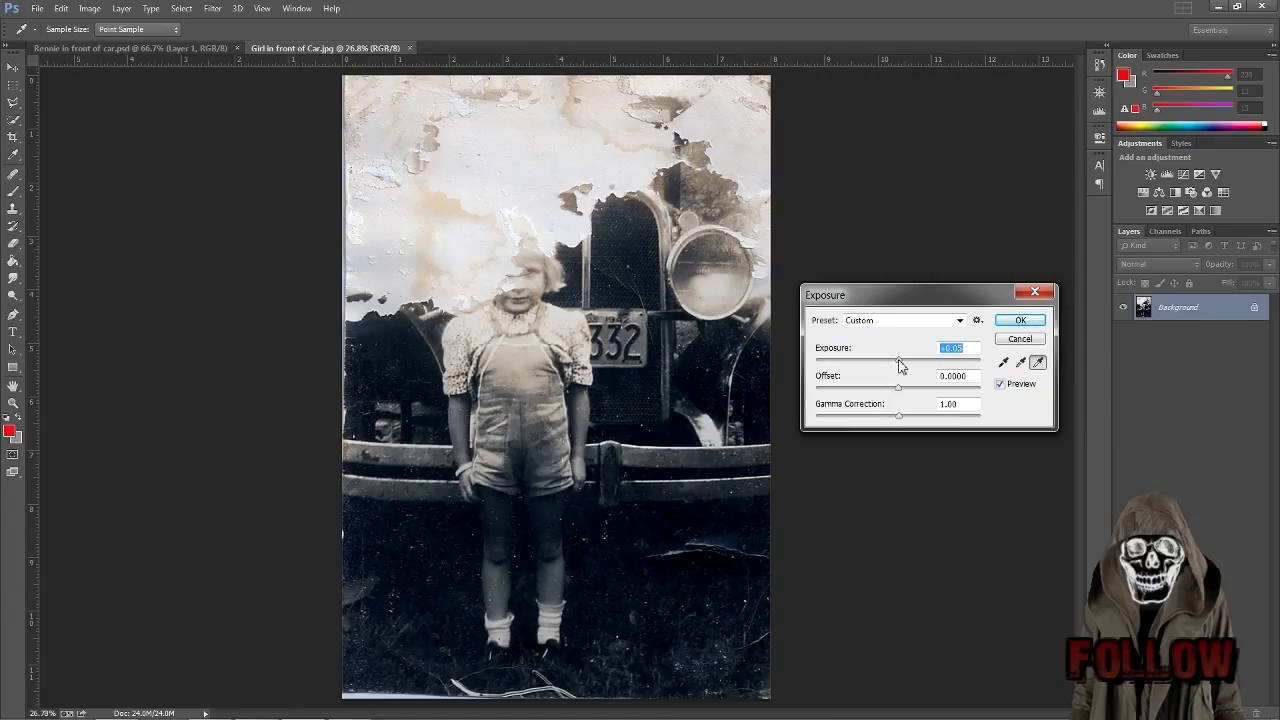
pyautogui.click(1020, 321)
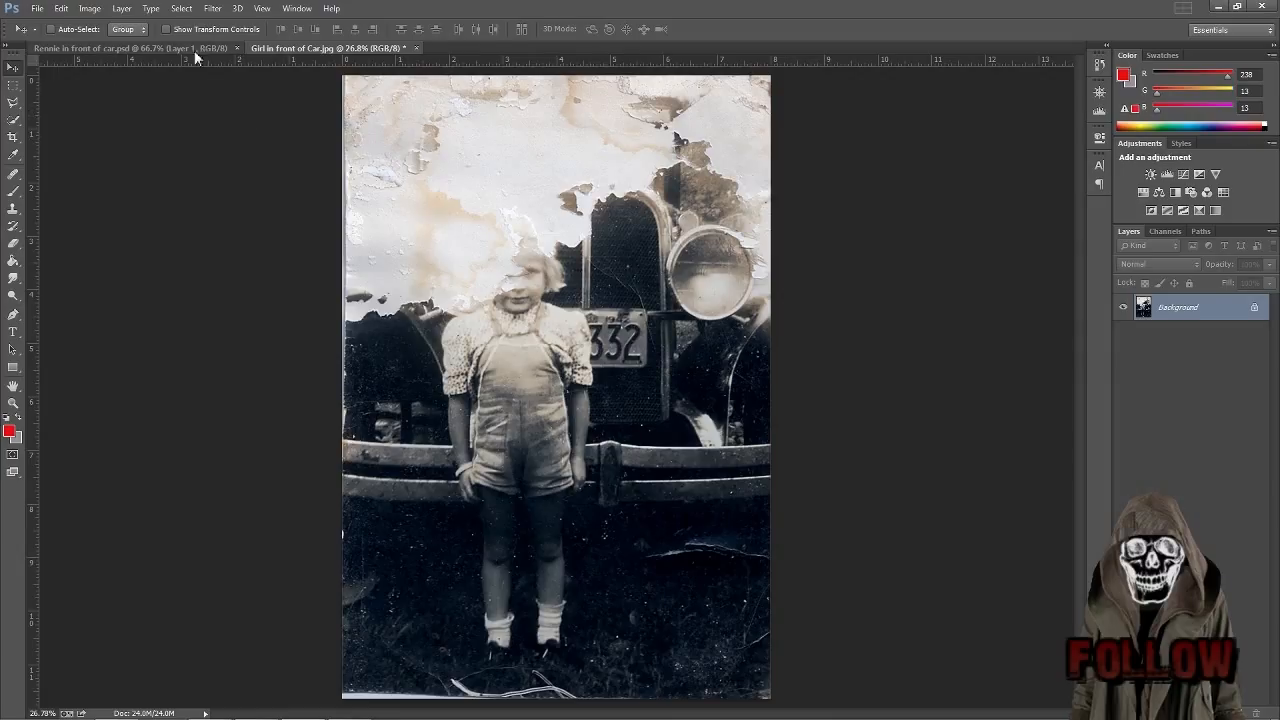
# Apply a Levels adjustment to the whole photo, fine-tuning the shadow and highlight input levels of the RGB channel.
pyautogui.click(91, 9)
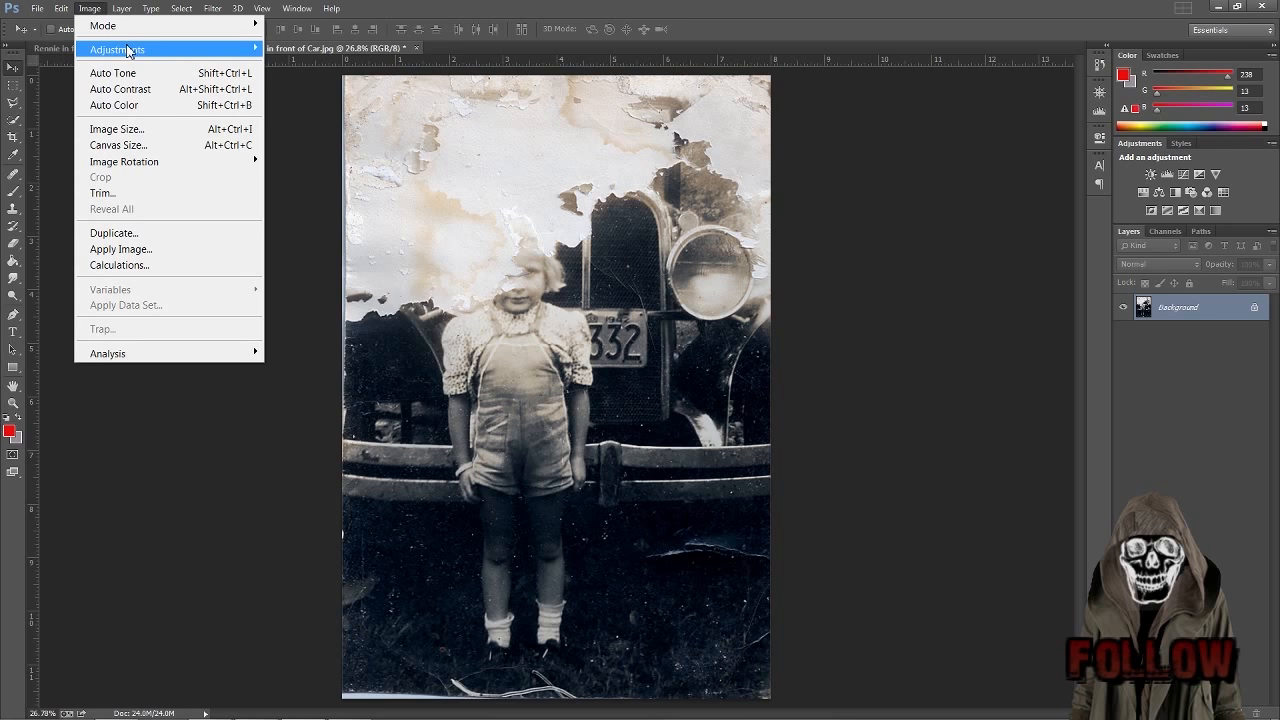
pyautogui.moveTo(135, 50)
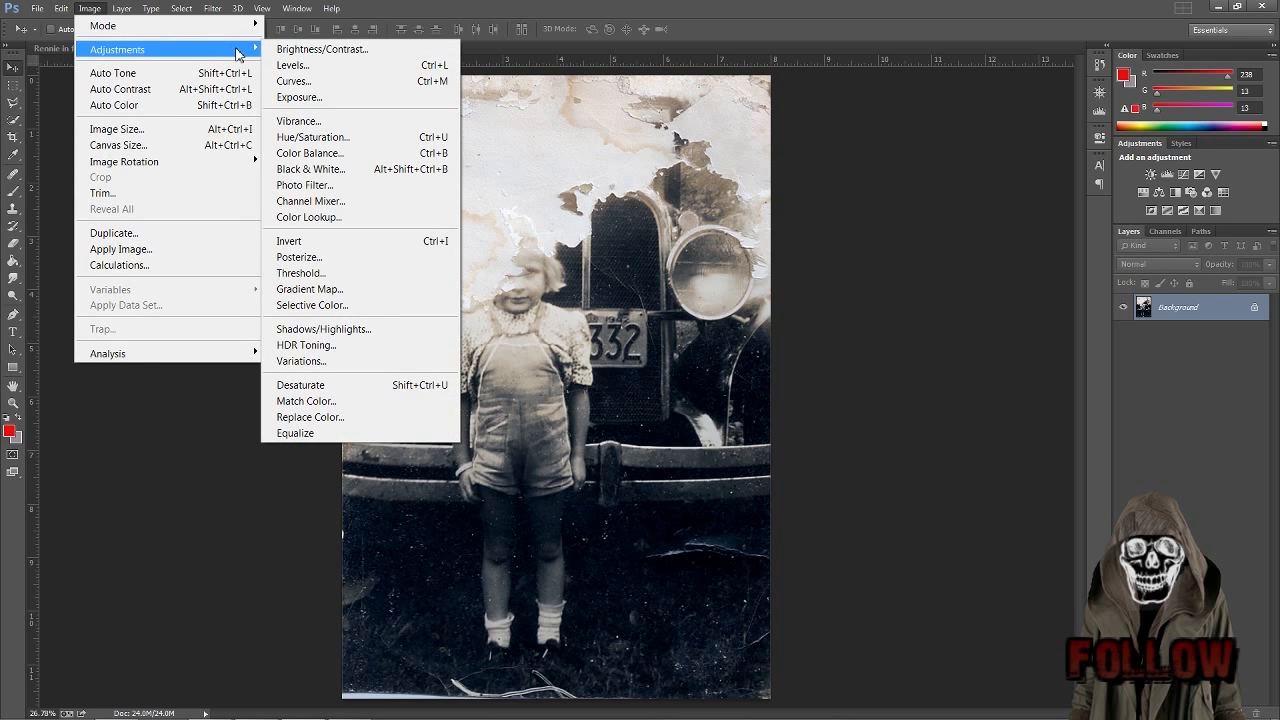
pyautogui.click(300, 65)
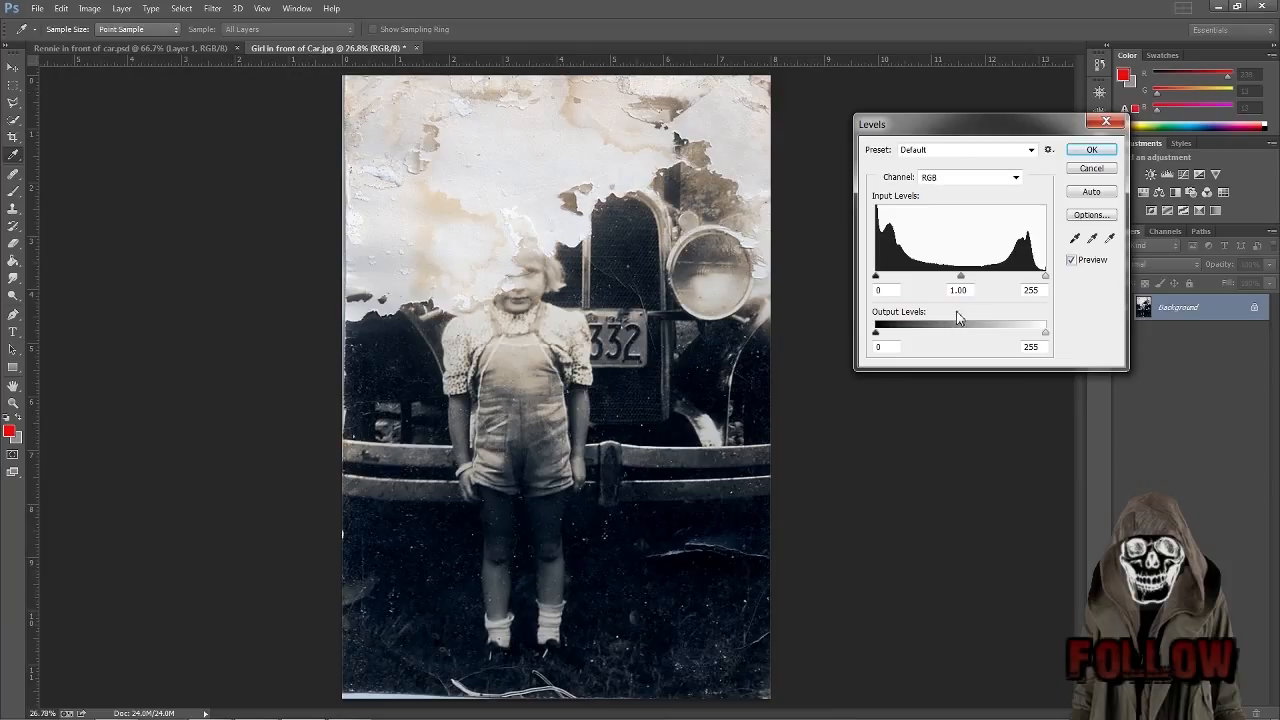
pyautogui.moveTo(960, 129); pyautogui.dragTo(897, 206)
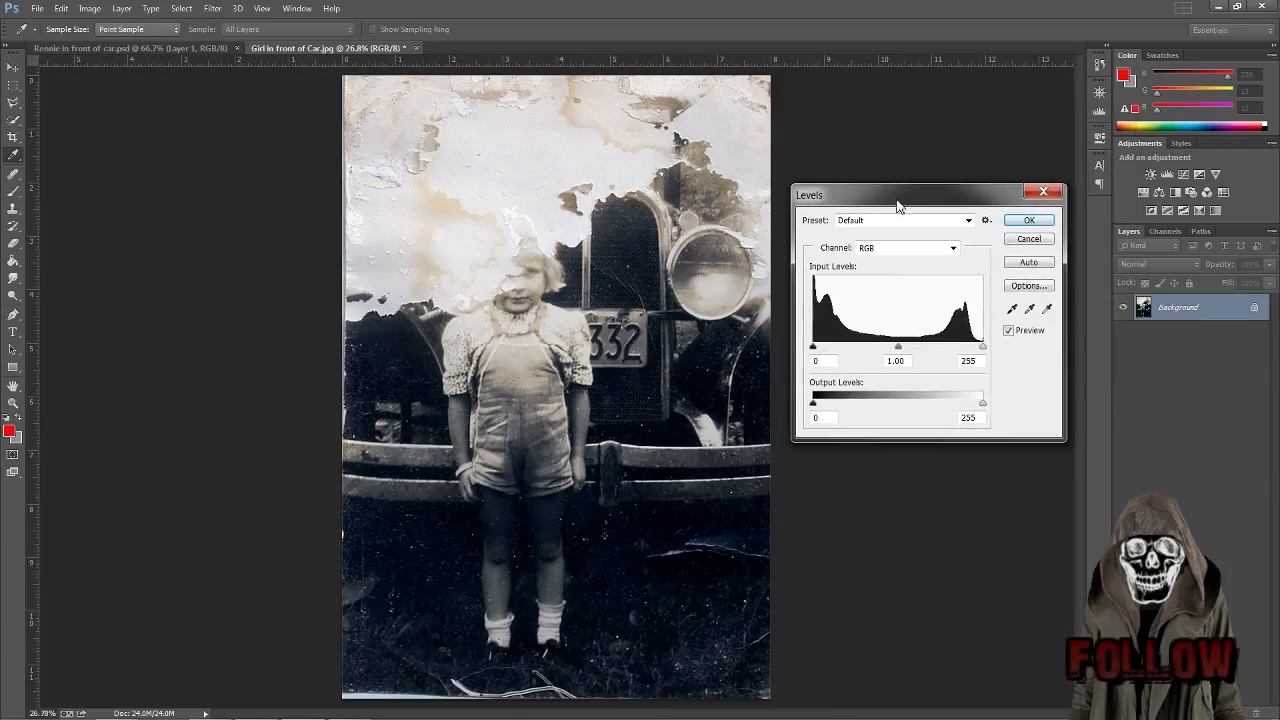
pyautogui.moveTo(815, 349); pyautogui.dragTo(815, 350)
pyautogui.moveTo(816, 352)
pyautogui.mouseDown()
pyautogui.moveTo(862, 352)
pyautogui.moveTo(826, 363)
pyautogui.mouseUp()
pyautogui.moveTo(815, 352)
pyautogui.mouseDown()
pyautogui.moveTo(879, 360)
pyautogui.moveTo(813, 360)
pyautogui.mouseUp()
pyautogui.moveTo(814, 347); pyautogui.dragTo(816, 347)
pyautogui.moveTo(982, 349); pyautogui.dragTo(914, 352)
pyautogui.moveTo(938, 352); pyautogui.dragTo(986, 359)
pyautogui.click(978, 360)
pyautogui.click(1029, 221)
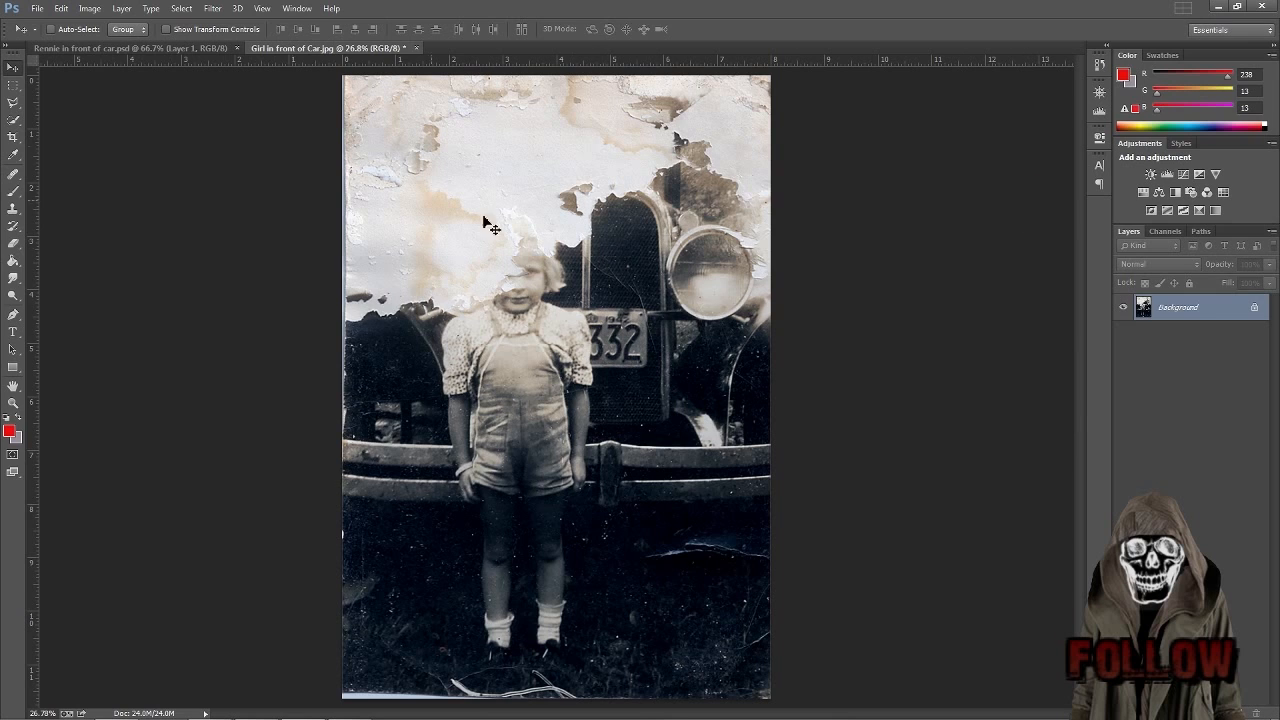
# Convert the photo to black and white with the Maximum Black preset.
pyautogui.click(97, 14)
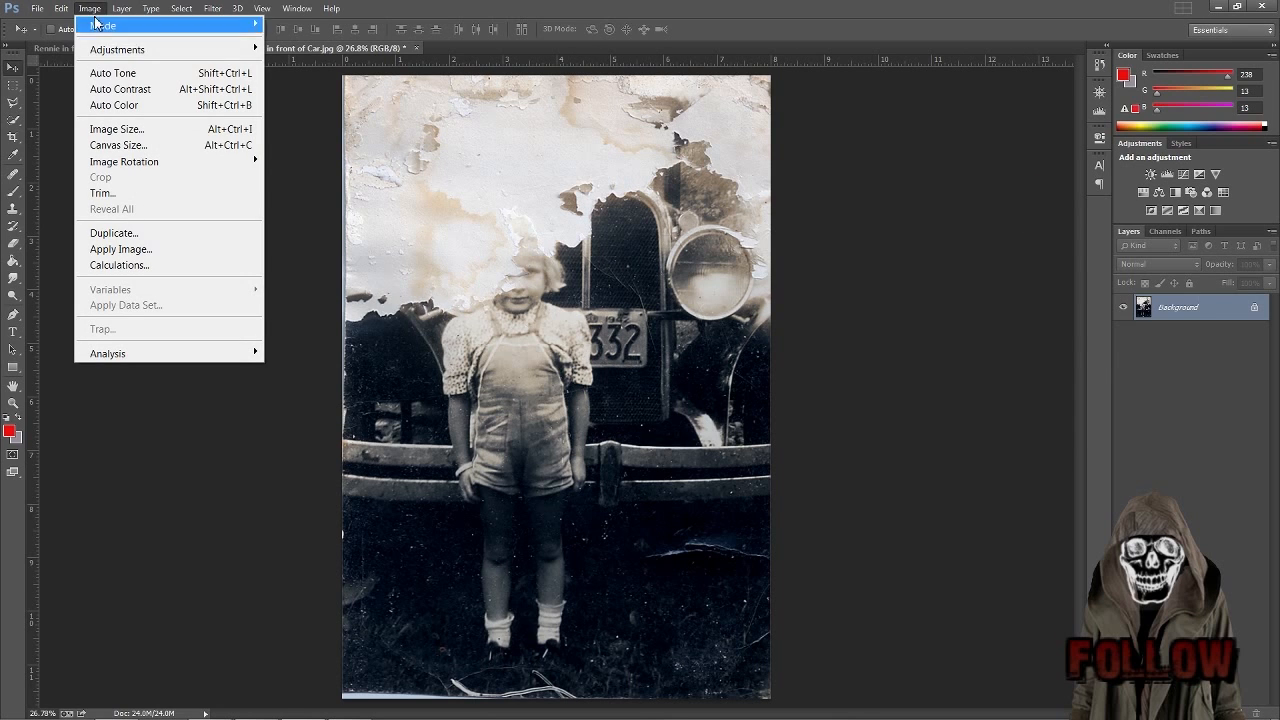
pyautogui.moveTo(115, 55)
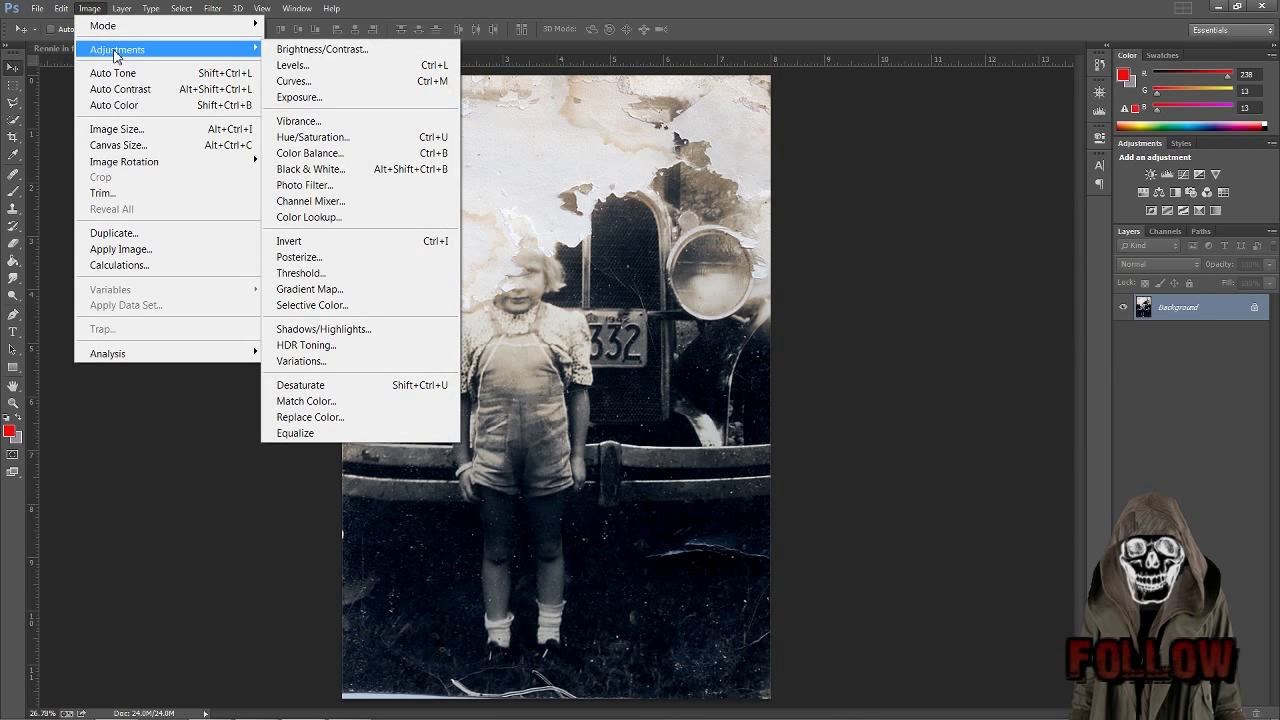
pyautogui.click(338, 176)
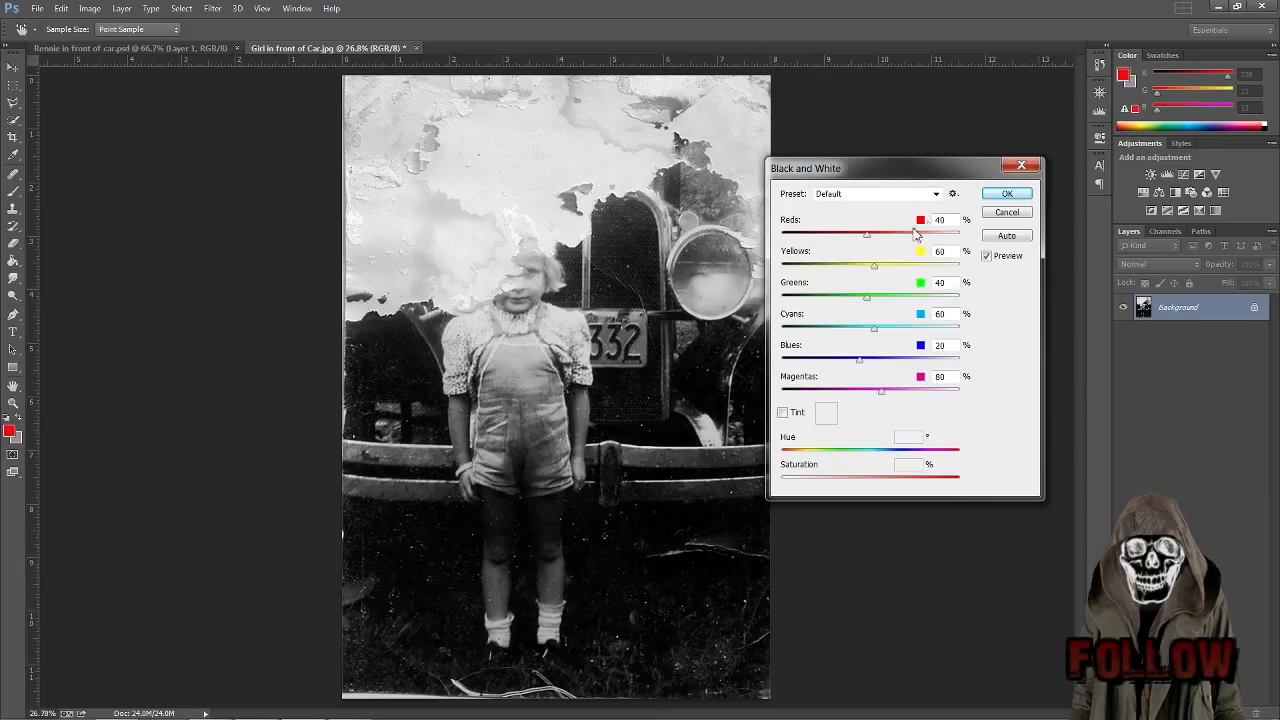
pyautogui.click(937, 194)
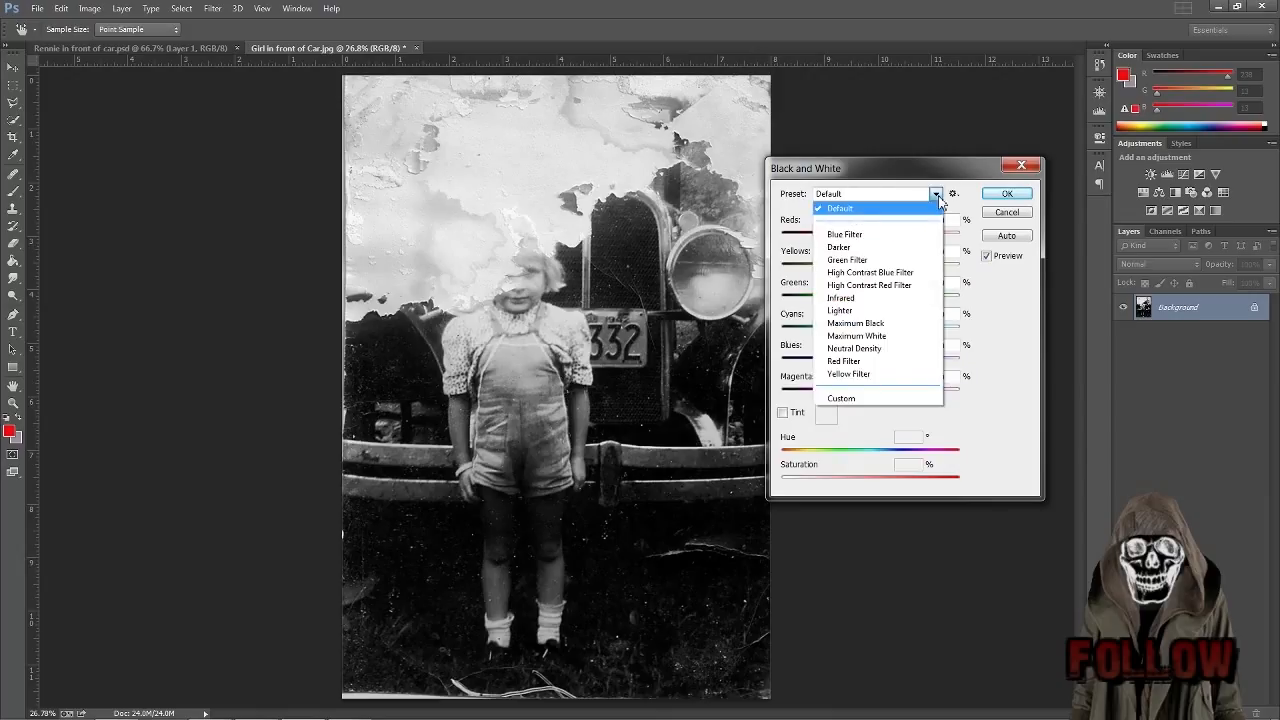
pyautogui.click(877, 324)
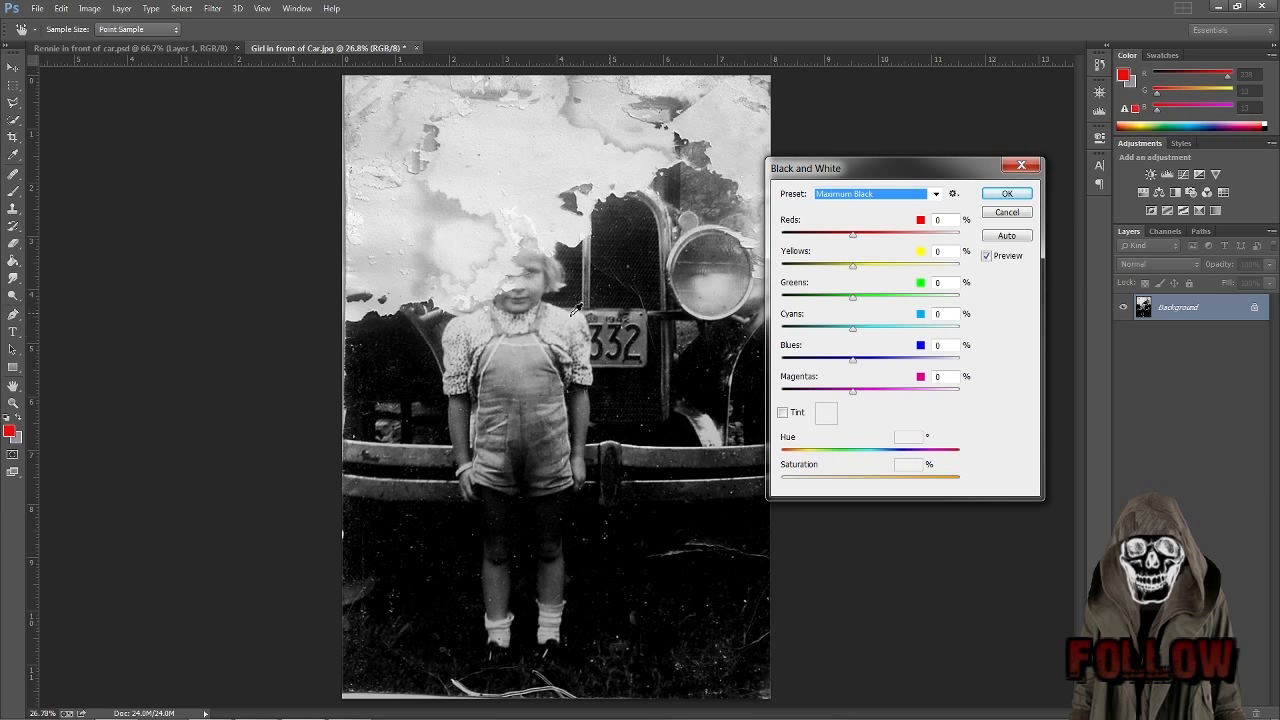
pyautogui.click(1008, 194)
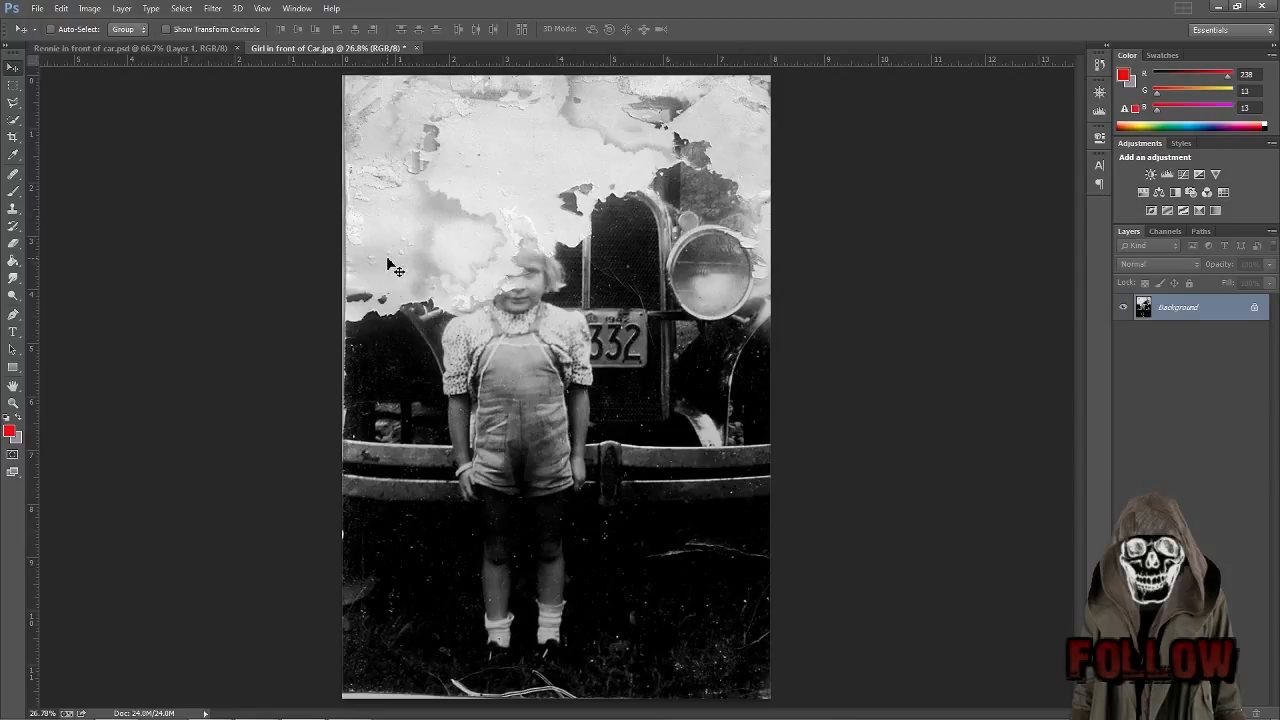
# Switch to the Clone Stamp tool and set its brush size to 60 px.
pyautogui.click(14, 211)
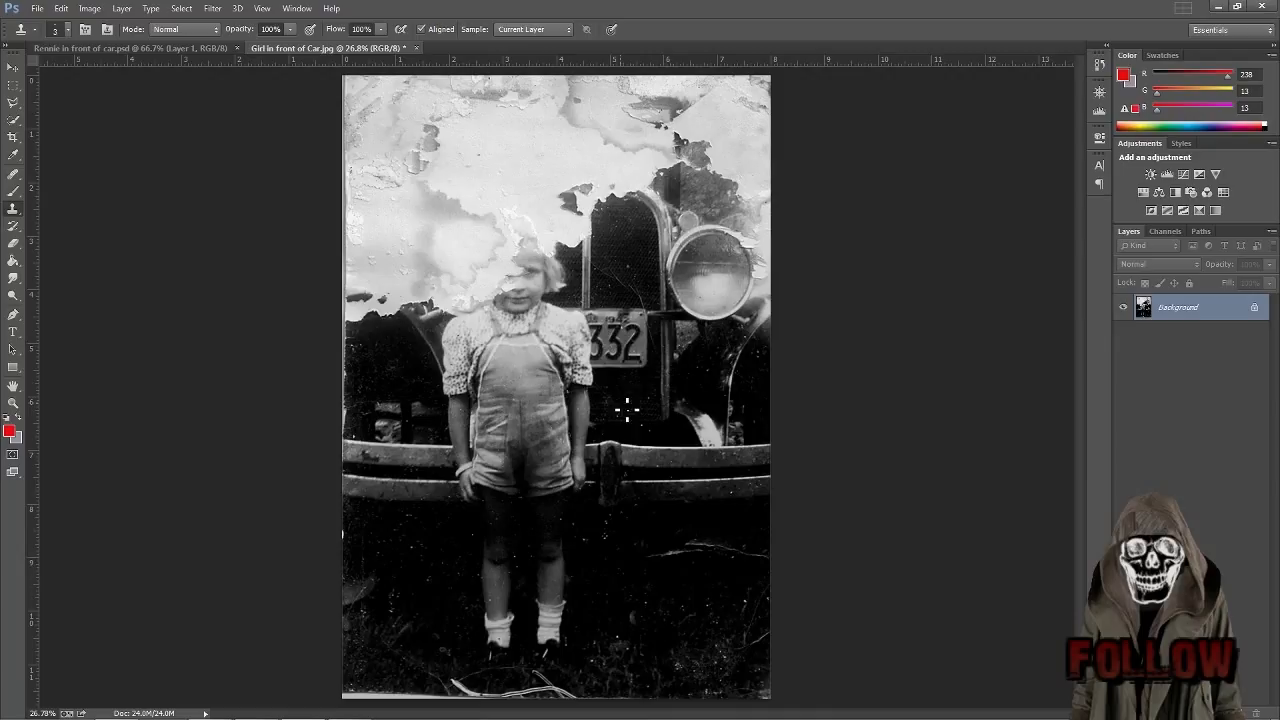
pyautogui.press(']')
pyautogui.press(']')
pyautogui.press(']')
pyautogui.press(']')
pyautogui.press(']')
pyautogui.press(']')
pyautogui.press(']')
pyautogui.press(']')
pyautogui.press(']')
pyautogui.press(']')
pyautogui.press(']')
pyautogui.press('[')
pyautogui.press(']')
pyautogui.press(']')
pyautogui.press(']')
pyautogui.press(']')
pyautogui.press(']')
pyautogui.press(']')
pyautogui.press(']')
pyautogui.press(']')
pyautogui.press(']')
pyautogui.press(']')
pyautogui.press(']')
pyautogui.press(']')
pyautogui.press(']')
pyautogui.press(']')
pyautogui.press(']')
pyautogui.press('[')
pyautogui.press('[')
pyautogui.press('[')
pyautogui.press('[')
pyautogui.press('[')
pyautogui.press('[')
pyautogui.press('[')
pyautogui.press('[')
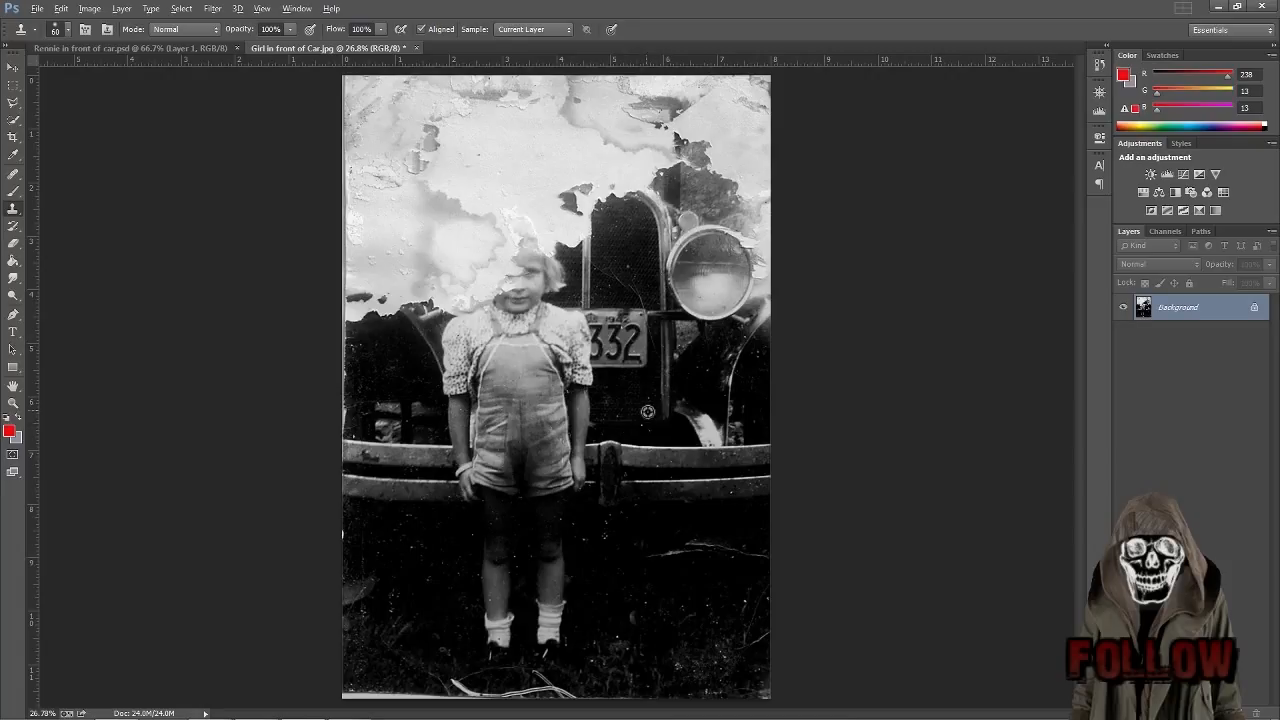
# Clone clean dark areas over the white specks between the radiator grille and the light fender piece above the bumper.
pyautogui.click(13, 404)
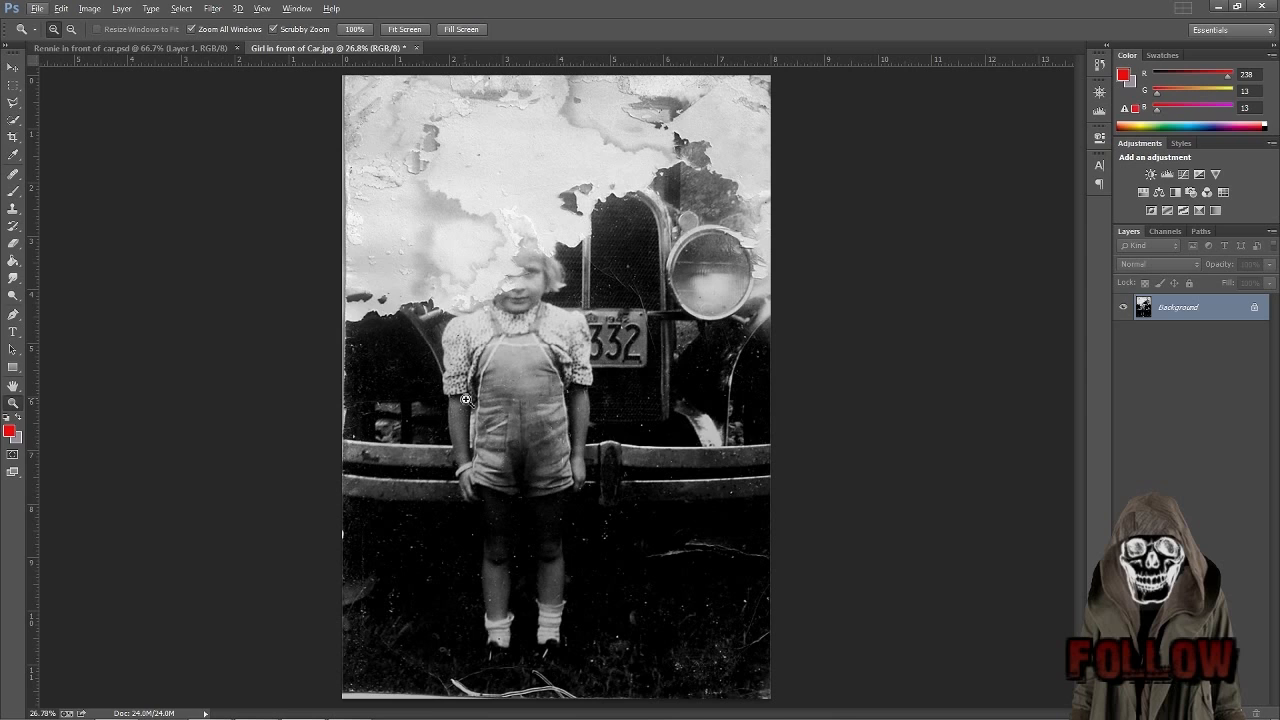
pyautogui.moveTo(503, 404); pyautogui.dragTo(612, 450)
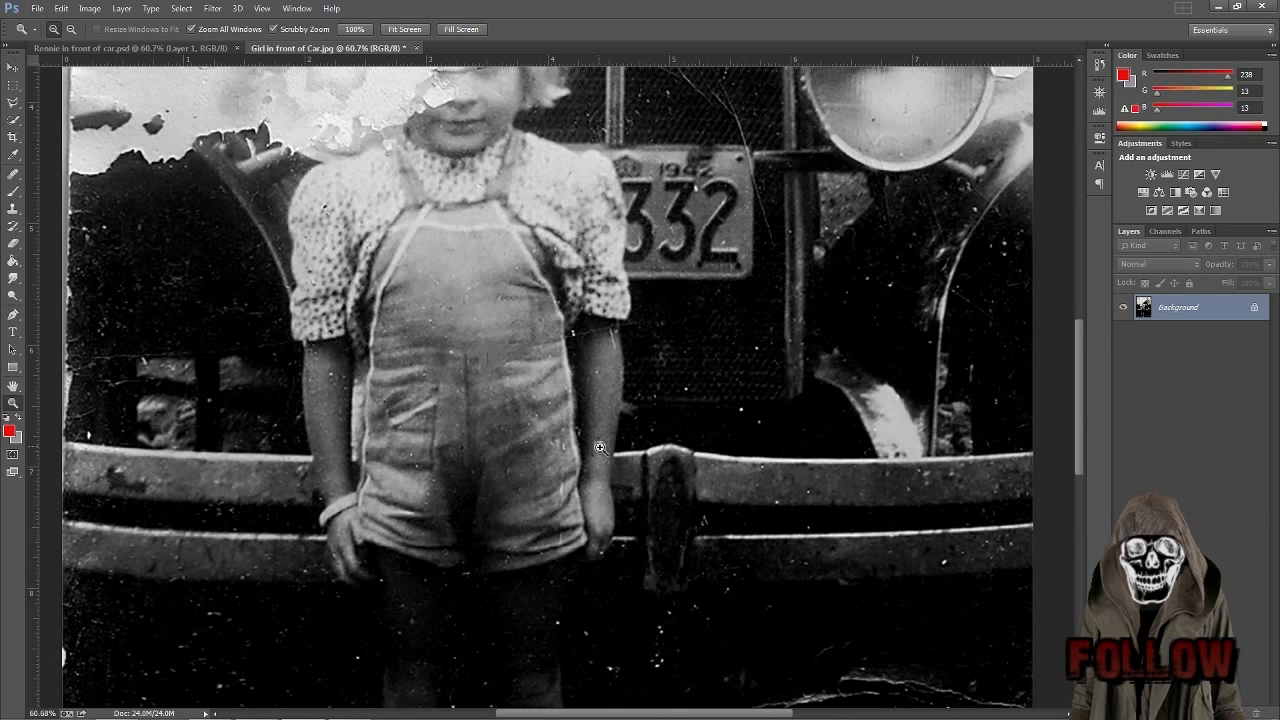
pyautogui.press('s')
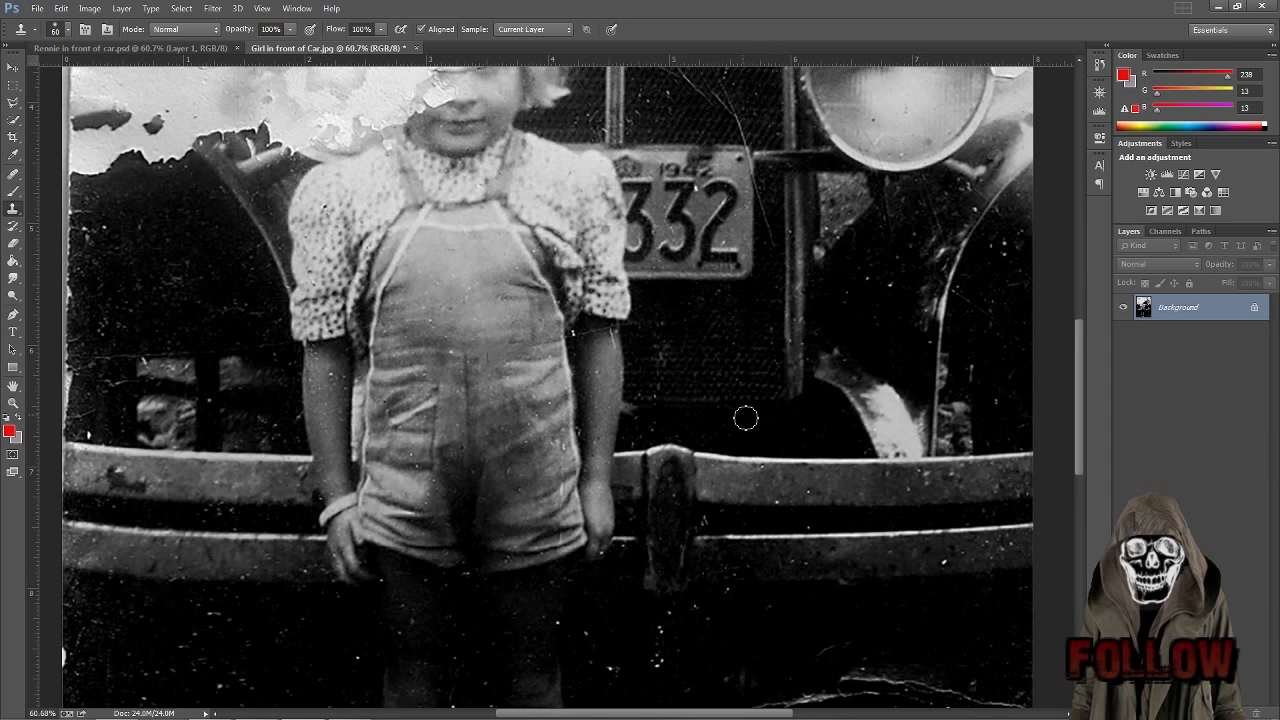
pyautogui.keyDown('alt'); pyautogui.click(776, 428); pyautogui.keyUp('alt')
pyautogui.keyDown('alt'); pyautogui.click(796, 434); pyautogui.keyUp('alt')
pyautogui.click(843, 419)
pyautogui.click(863, 450)
# Clone out the lower end of the thin scratch beside the license plate and the specks on the grille below it.
pyautogui.press('[')
pyautogui.press('[')
pyautogui.press(']')
pyautogui.press(']')
pyautogui.press(']')
pyautogui.scroll(2, 697, 299)
pyautogui.scroll(10, 697, 299)
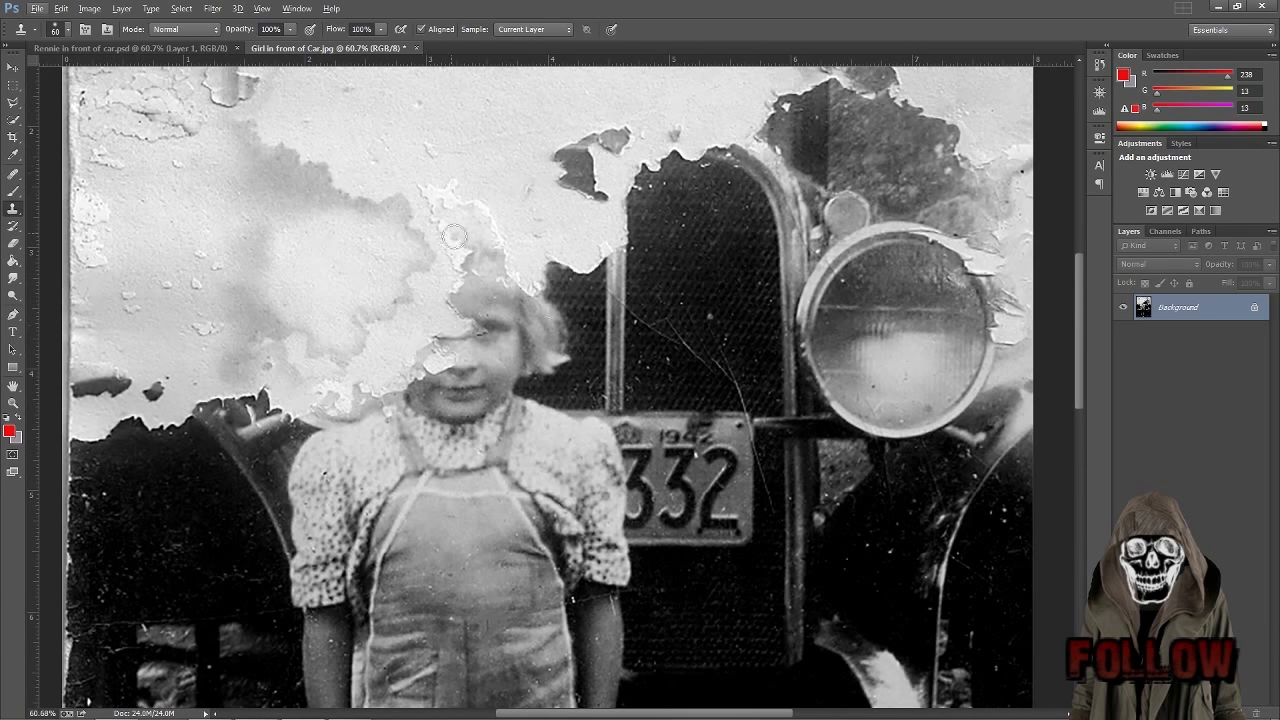
pyautogui.scroll(-3, 871, 406)
pyautogui.scroll(-2, 871, 406)
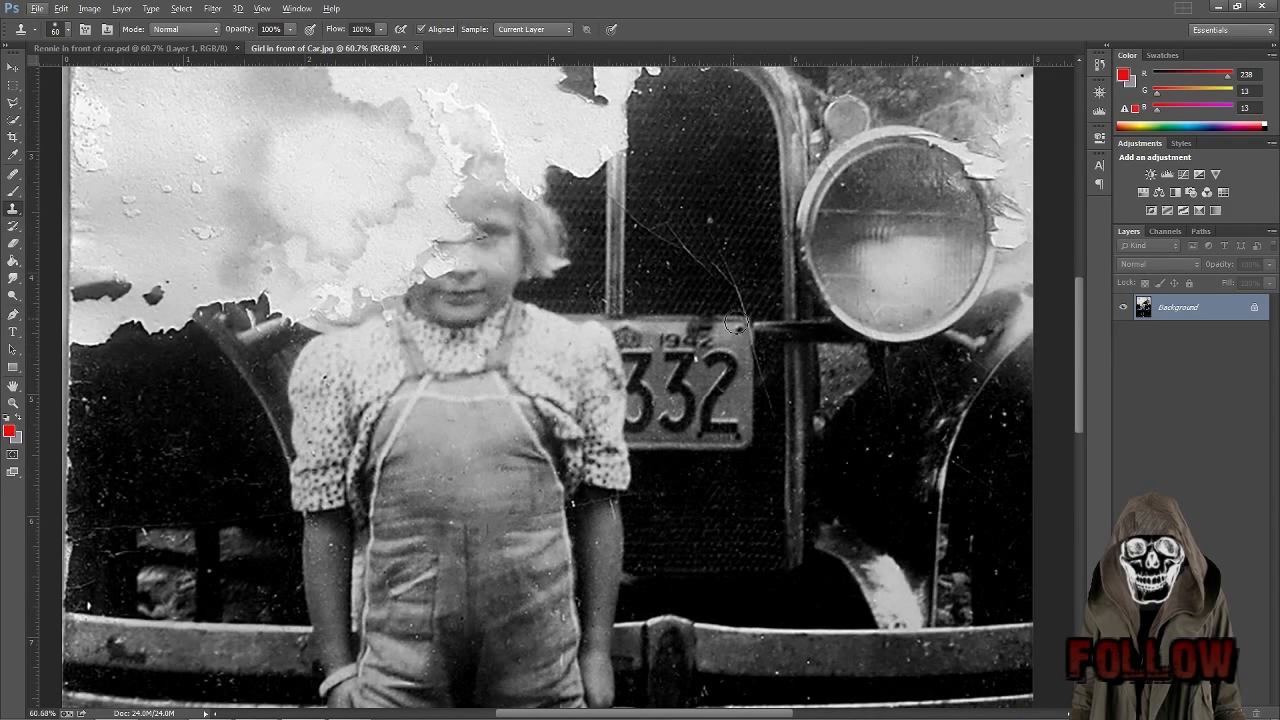
pyautogui.scroll(-2, 684, 356)
pyautogui.scroll(-1, 684, 356)
pyautogui.scroll(2, 684, 356)
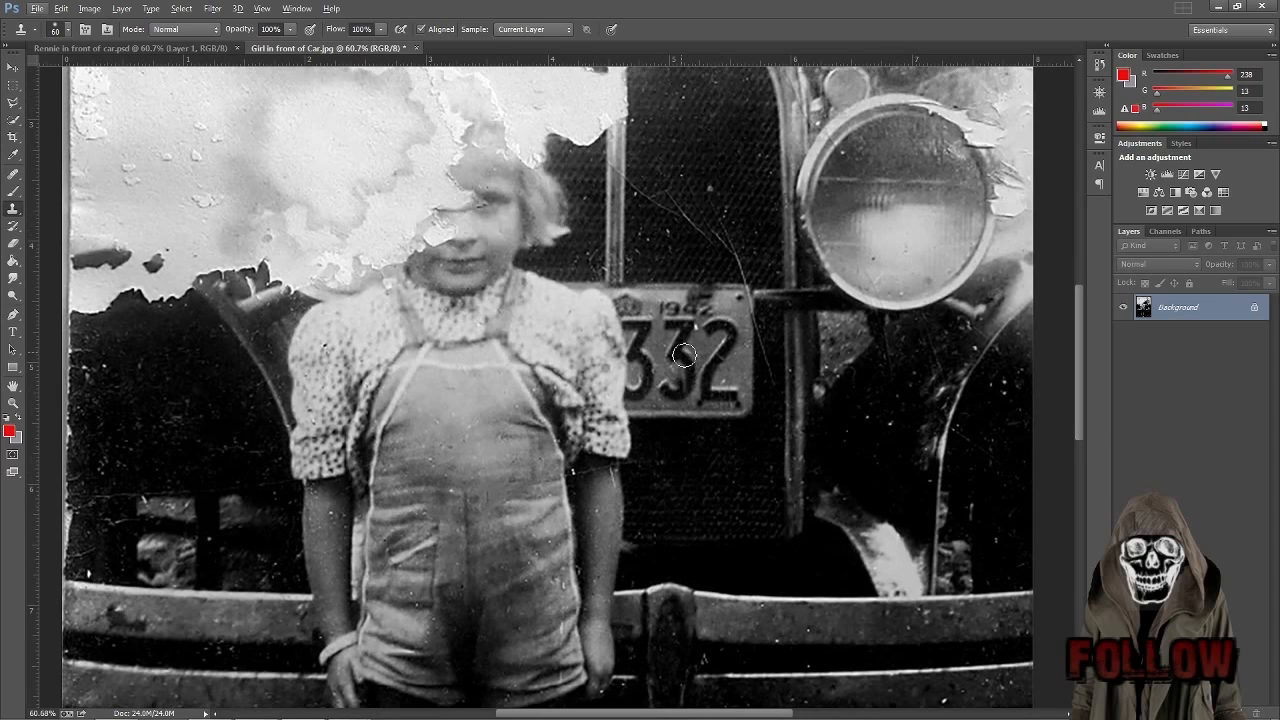
pyautogui.keyDown('alt'); pyautogui.click(771, 429); pyautogui.keyUp('alt')
pyautogui.moveTo(776, 386); pyautogui.dragTo(768, 352)
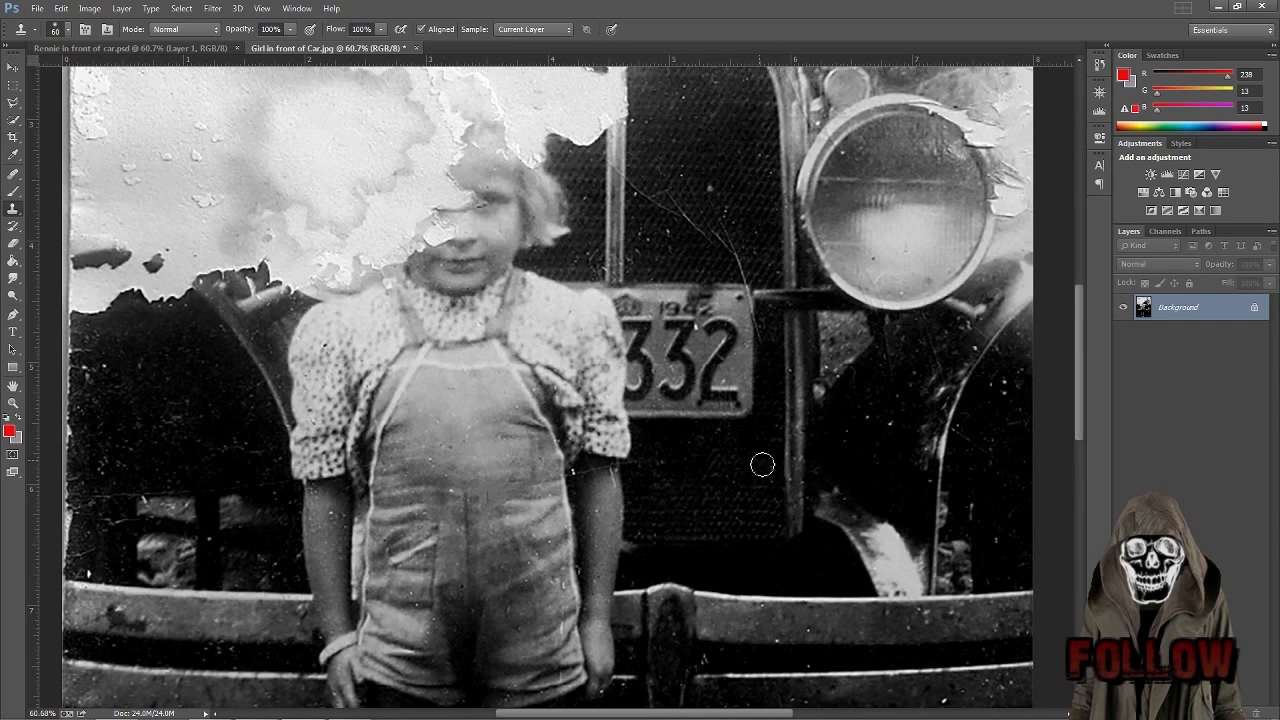
pyautogui.moveTo(762, 461)
pyautogui.mouseDown()
pyautogui.moveTo(719, 461)
pyautogui.moveTo(770, 465)
pyautogui.mouseUp()
# Clone out the specks and scratches along the grille's vertical trim strip beside the license plate.
pyautogui.keyDown('alt'); pyautogui.click(798, 254); pyautogui.keyUp('alt')
pyautogui.moveTo(795, 347)
pyautogui.mouseDown()
pyautogui.moveTo(803, 409)
pyautogui.moveTo(812, 383)
pyautogui.moveTo(794, 475)
pyautogui.moveTo(797, 354)
pyautogui.moveTo(801, 426)
pyautogui.moveTo(814, 352)
pyautogui.mouseUp()
pyautogui.keyDown('alt'); pyautogui.click(798, 456); pyautogui.keyUp('alt')
pyautogui.click(812, 382)
pyautogui.keyDown('alt'); pyautogui.click(794, 476); pyautogui.keyUp('alt')
pyautogui.keyDown('alt'); pyautogui.click(793, 335); pyautogui.keyUp('alt')
pyautogui.moveTo(796, 374); pyautogui.dragTo(796, 477)
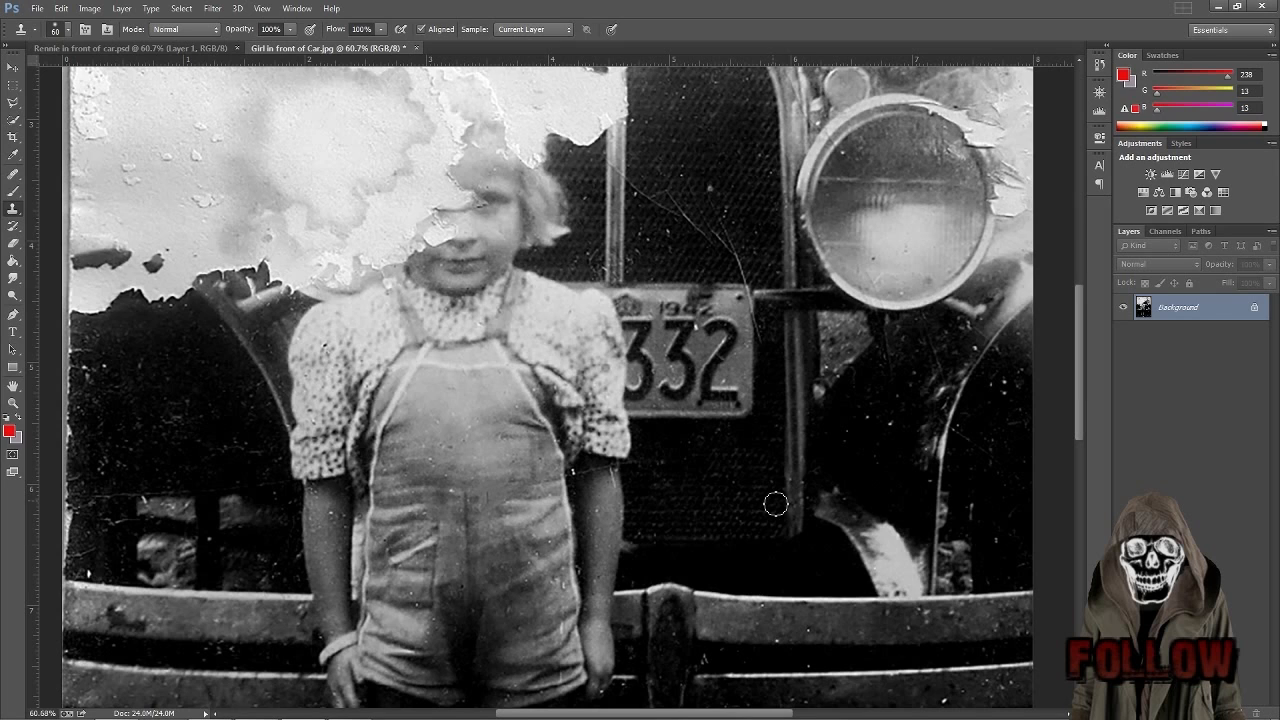
# Clone out the white specks around the bright fender piece and in the dark areas around the bumper.
pyautogui.keyDown('alt'); pyautogui.click(890, 493); pyautogui.keyUp('alt')
pyautogui.keyDown('alt'); pyautogui.click(875, 467); pyautogui.keyUp('alt')
pyautogui.click(902, 464)
pyautogui.click(835, 438)
pyautogui.click(868, 448)
pyautogui.keyDown('alt'); pyautogui.click(869, 431); pyautogui.keyUp('alt')
pyautogui.keyDown('alt'); pyautogui.click(662, 567); pyautogui.keyUp('alt')
pyautogui.keyDown('alt'); pyautogui.click(813, 647); pyautogui.keyUp('alt')
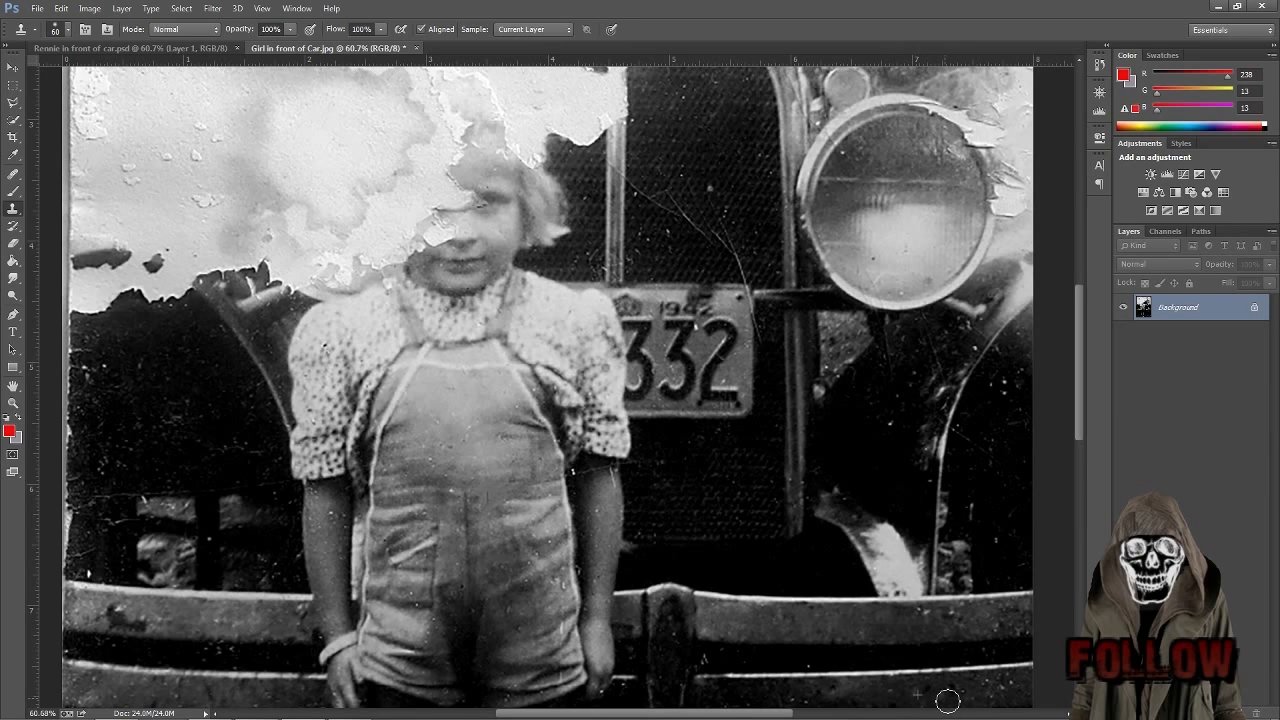
# Clone out the blemishes in the dark area just beside the grille's vertical trim, below the headlight.
pyautogui.scroll(-3, 905, 688)
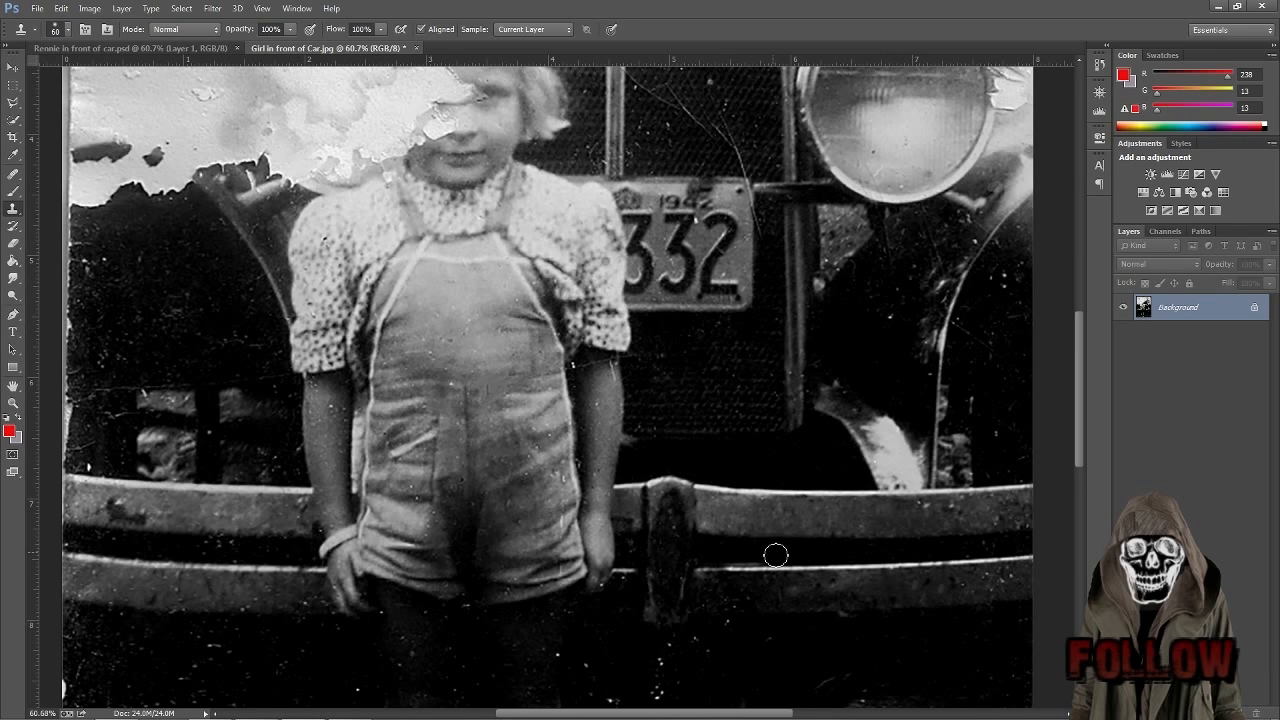
pyautogui.keyDown('alt'); pyautogui.click(797, 351); pyautogui.keyUp('alt')
pyautogui.moveTo(819, 332); pyautogui.dragTo(818, 319)
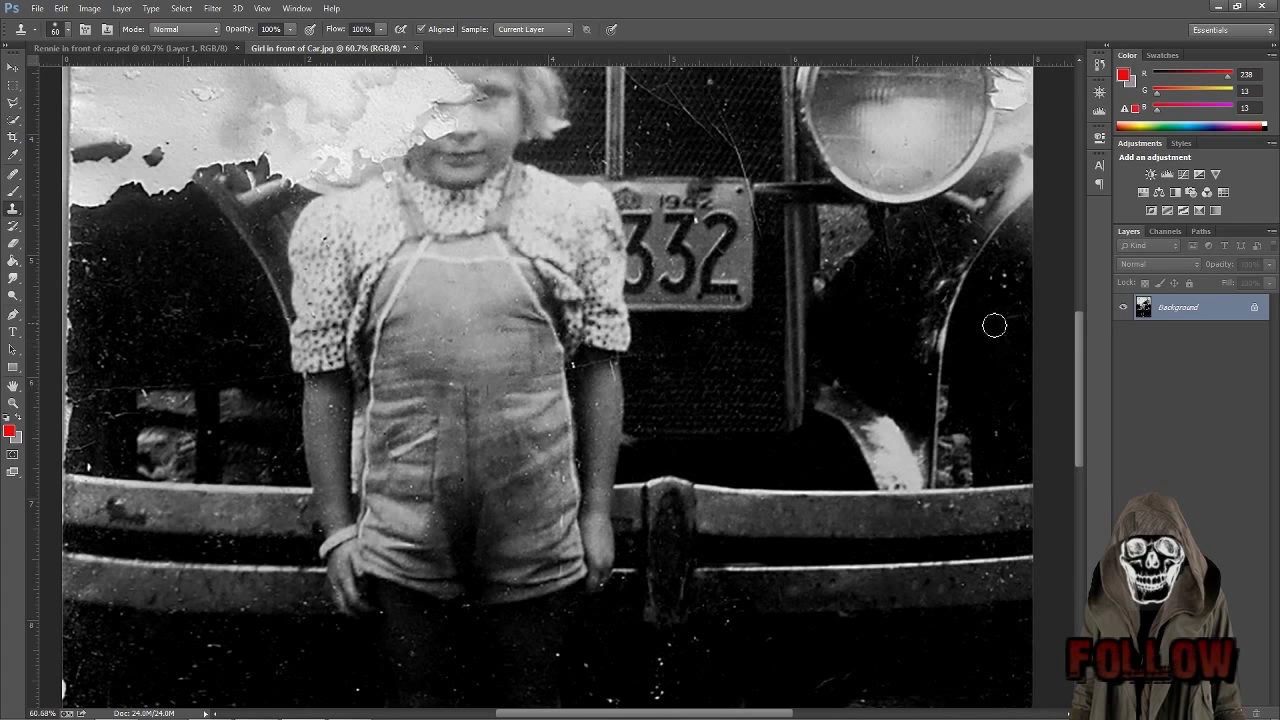
# Clone clean black over the specks in the lower part of the dark wheel arch, down to the bumper.
pyautogui.keyDown('alt'); pyautogui.click(986, 360); pyautogui.keyUp('alt')
pyautogui.keyDown('alt'); pyautogui.click(984, 382); pyautogui.keyUp('alt')
pyautogui.press('alt')
pyautogui.press('alt')
pyautogui.moveTo(995, 474); pyautogui.dragTo(1006, 452)
pyautogui.keyDown('alt'); pyautogui.click(1013, 439); pyautogui.keyUp('alt')
pyautogui.click(1021, 457)
pyautogui.keyDown('alt'); pyautogui.click(1000, 406); pyautogui.keyUp('alt')
pyautogui.moveTo(1012, 474); pyautogui.dragTo(962, 416)
pyautogui.keyDown('alt'); pyautogui.click(992, 364); pyautogui.keyUp('alt')
pyautogui.moveTo(1003, 337)
pyautogui.mouseDown()
pyautogui.moveTo(1022, 385)
pyautogui.moveTo(1008, 379)
pyautogui.moveTo(1027, 406)
pyautogui.moveTo(1020, 373)
pyautogui.mouseUp()
pyautogui.keyDown('alt'); pyautogui.click(1009, 386); pyautogui.keyUp('alt')
pyautogui.keyDown('alt'); pyautogui.click(1008, 372); pyautogui.keyUp('alt')
pyautogui.keyDown('alt'); pyautogui.click(1010, 406); pyautogui.keyUp('alt')
pyautogui.moveTo(1028, 472); pyautogui.dragTo(1030, 470)
# Clone clean black over the specks in the upper part of the wheel arch, just under the curved fender edge.
pyautogui.keyDown('alt'); pyautogui.click(995, 330); pyautogui.keyUp('alt')
pyautogui.click(995, 296)
pyautogui.keyDown('alt'); pyautogui.click(1020, 306); pyautogui.keyUp('alt')
pyautogui.moveTo(1028, 273); pyautogui.dragTo(1028, 252)
pyautogui.click(1015, 250)
pyautogui.click(1006, 249)
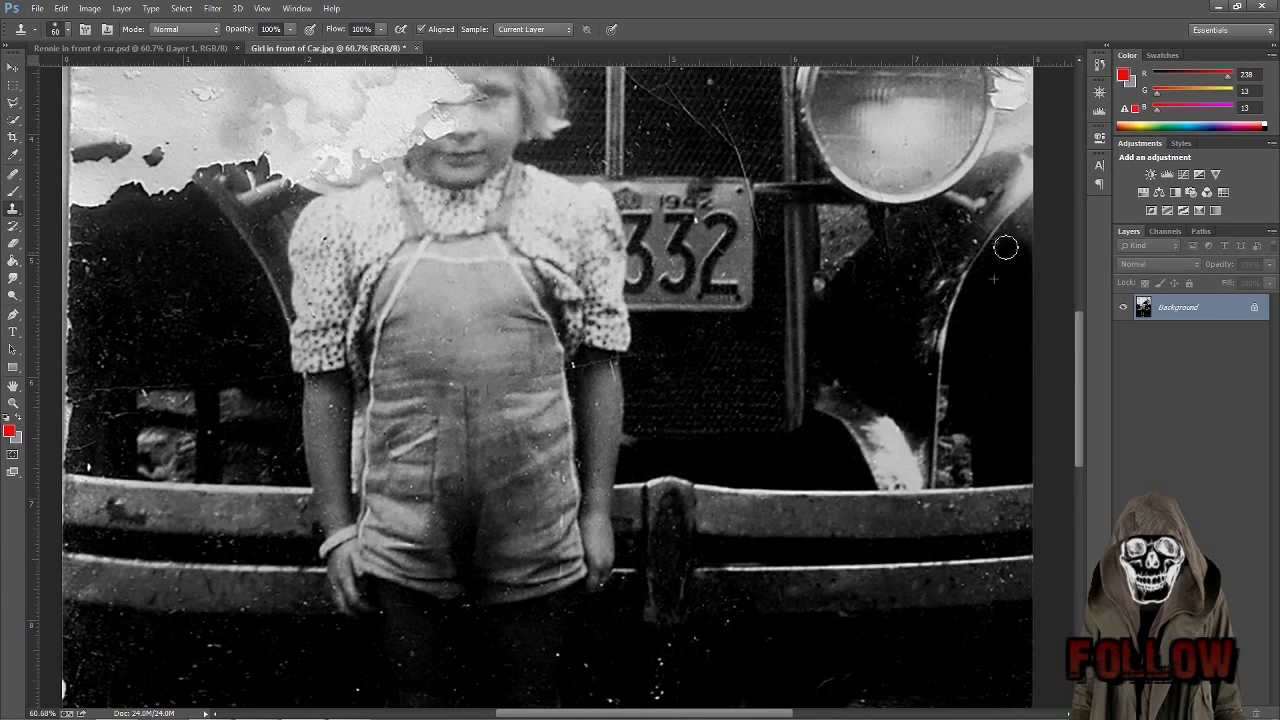
pyautogui.click(986, 275)
pyautogui.click(1000, 297)
pyautogui.click(990, 273)
pyautogui.click(14, 403)
pyautogui.moveTo(555, 327); pyautogui.dragTo(500, 334)
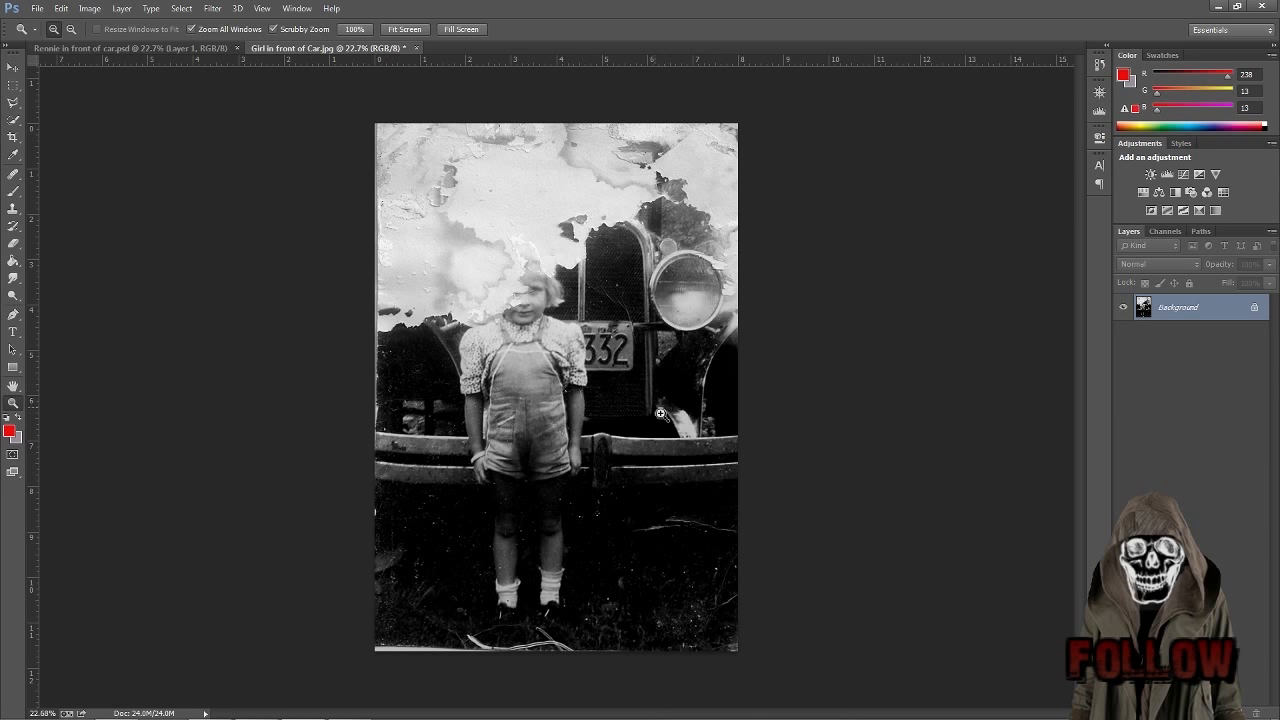
pyautogui.moveTo(651, 399); pyautogui.dragTo(740, 404)
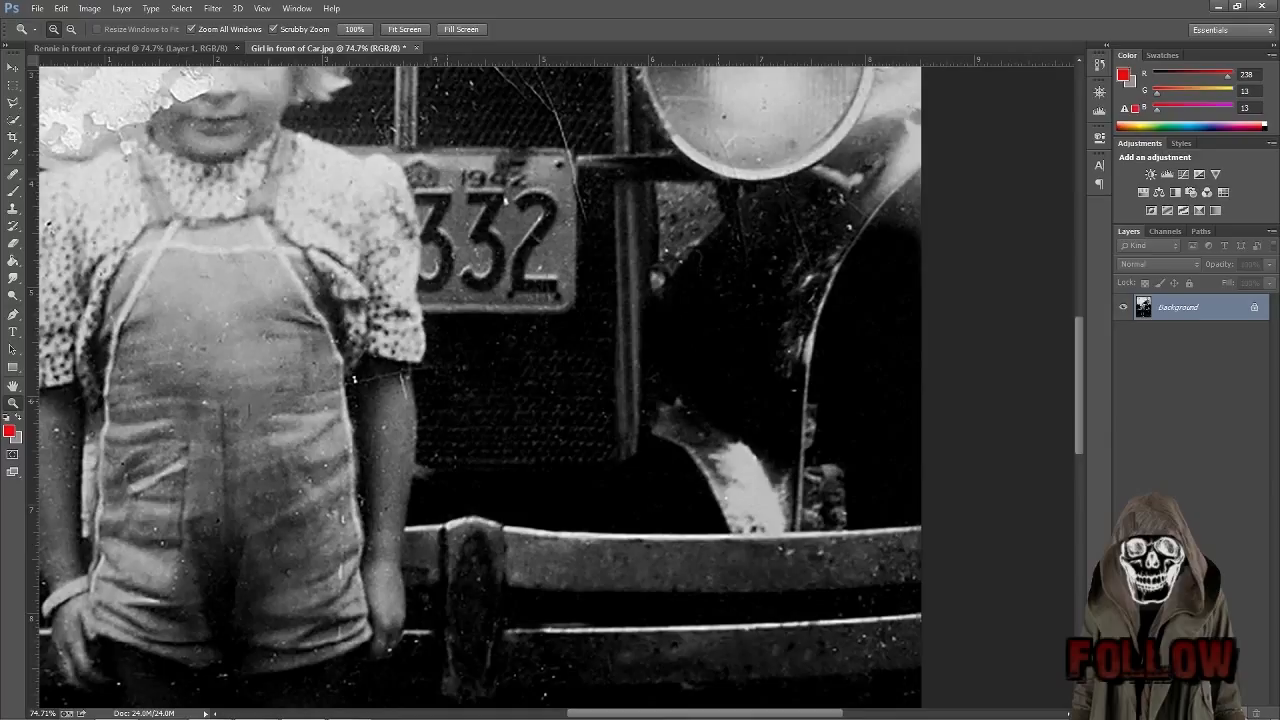
pyautogui.hotkey('ctrl', 'shift', 'alt', 'n')
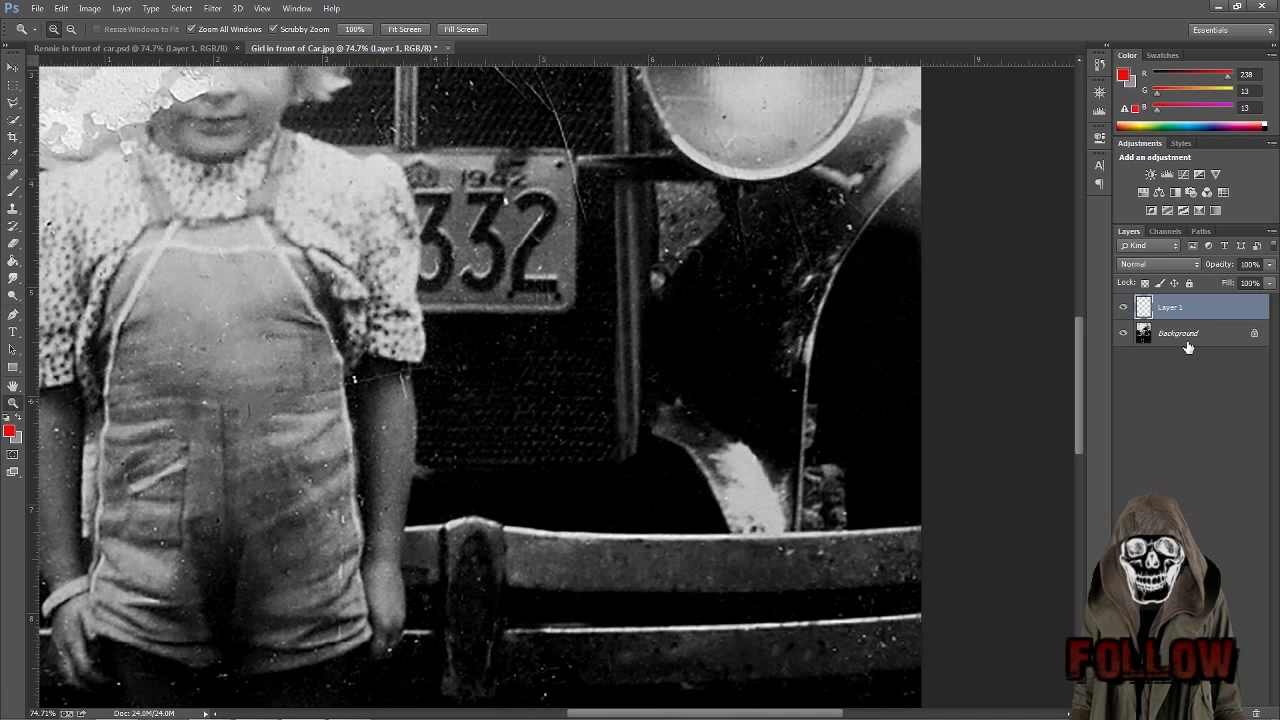
pyautogui.rightClick(1206, 313)
pyautogui.click(910, 199)
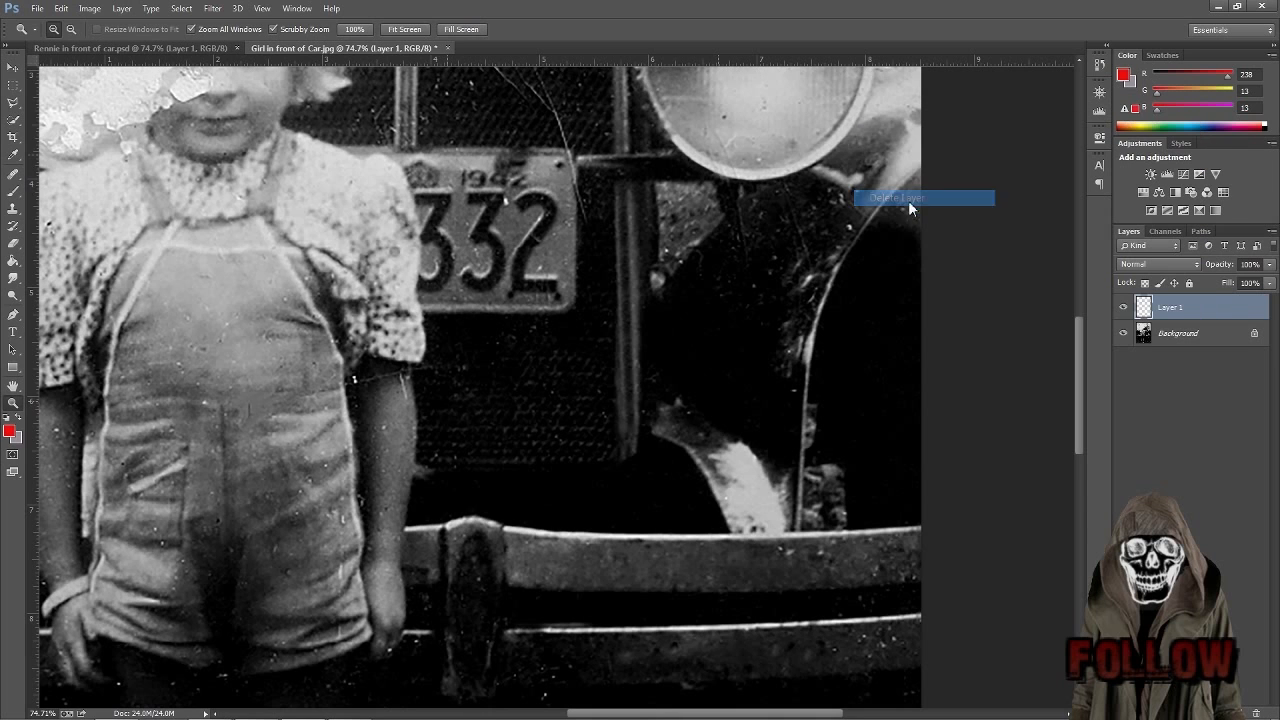
pyautogui.click(613, 272)
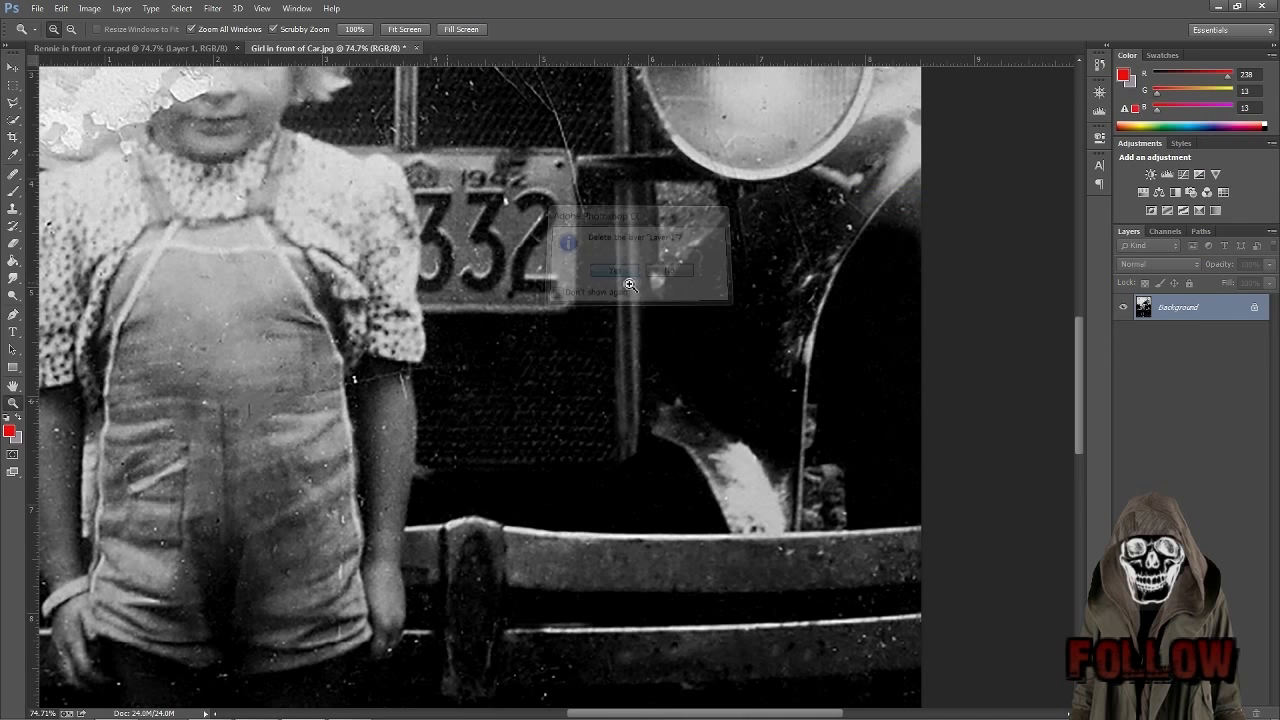
# Duplicate the Background layer within the same document under the name "Picture".
pyautogui.rightClick(1208, 316)
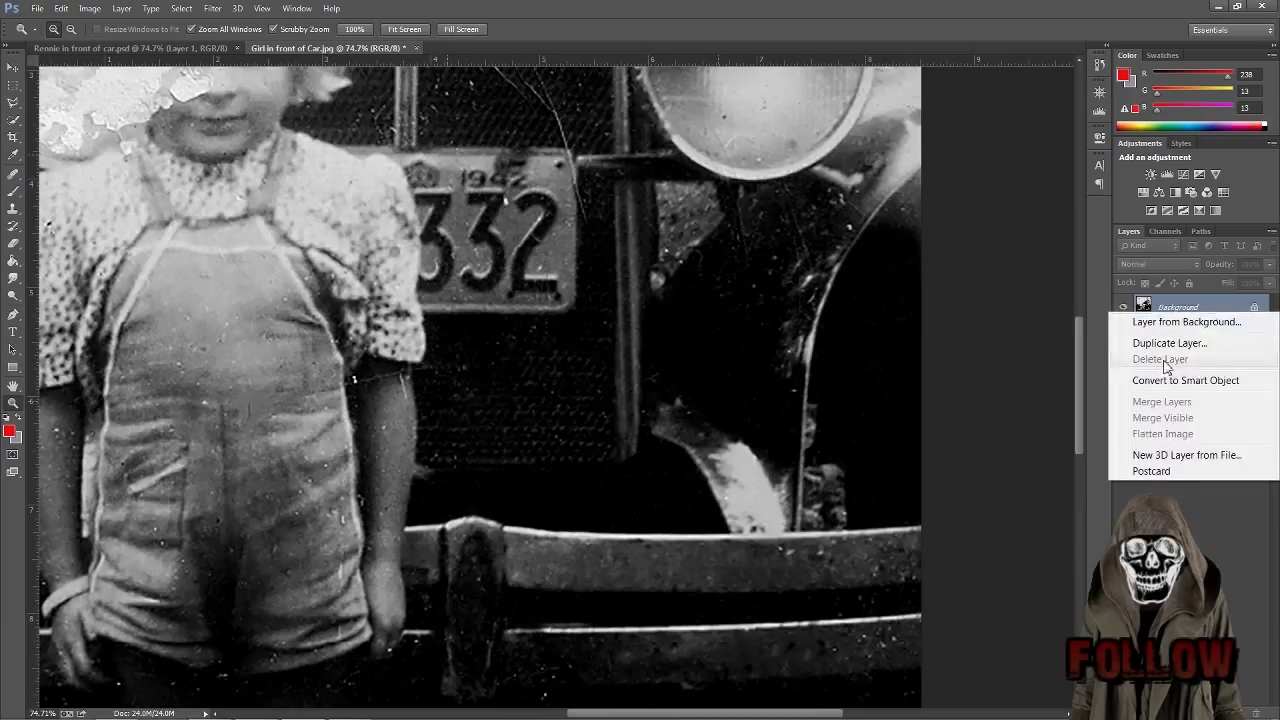
pyautogui.click(1170, 345)
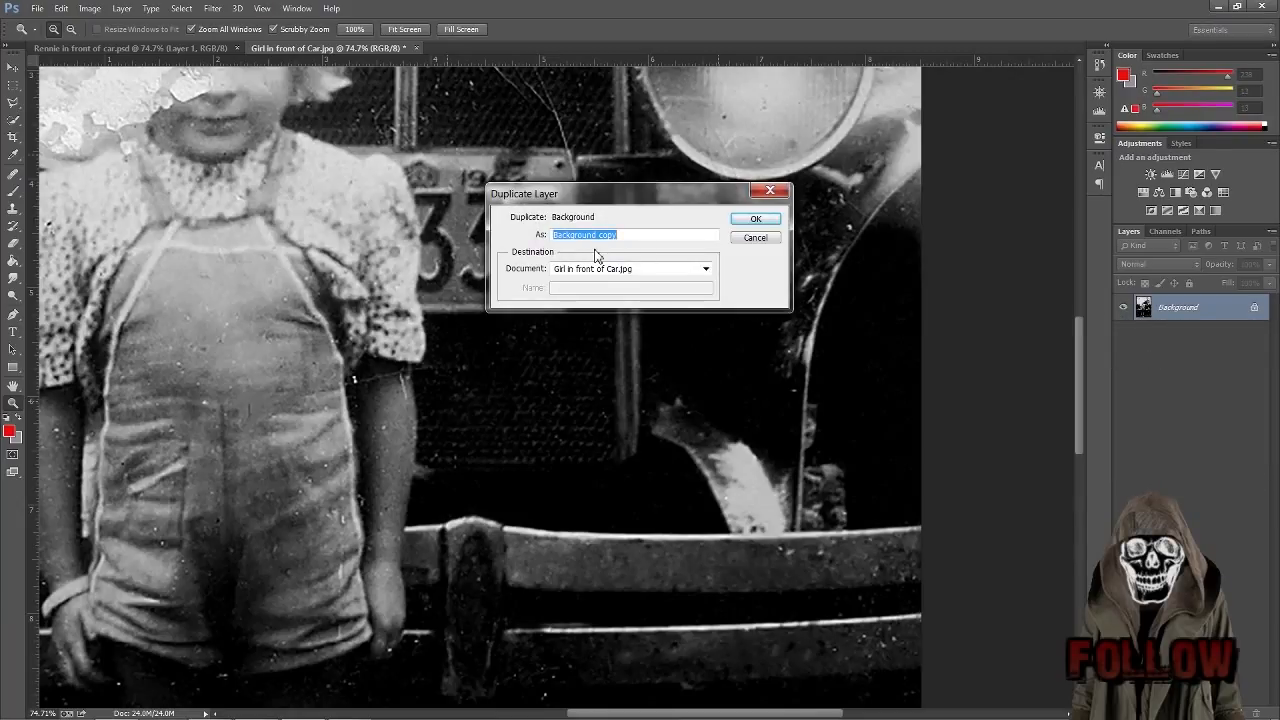
pyautogui.write('Picture')
pyautogui.press('Return')
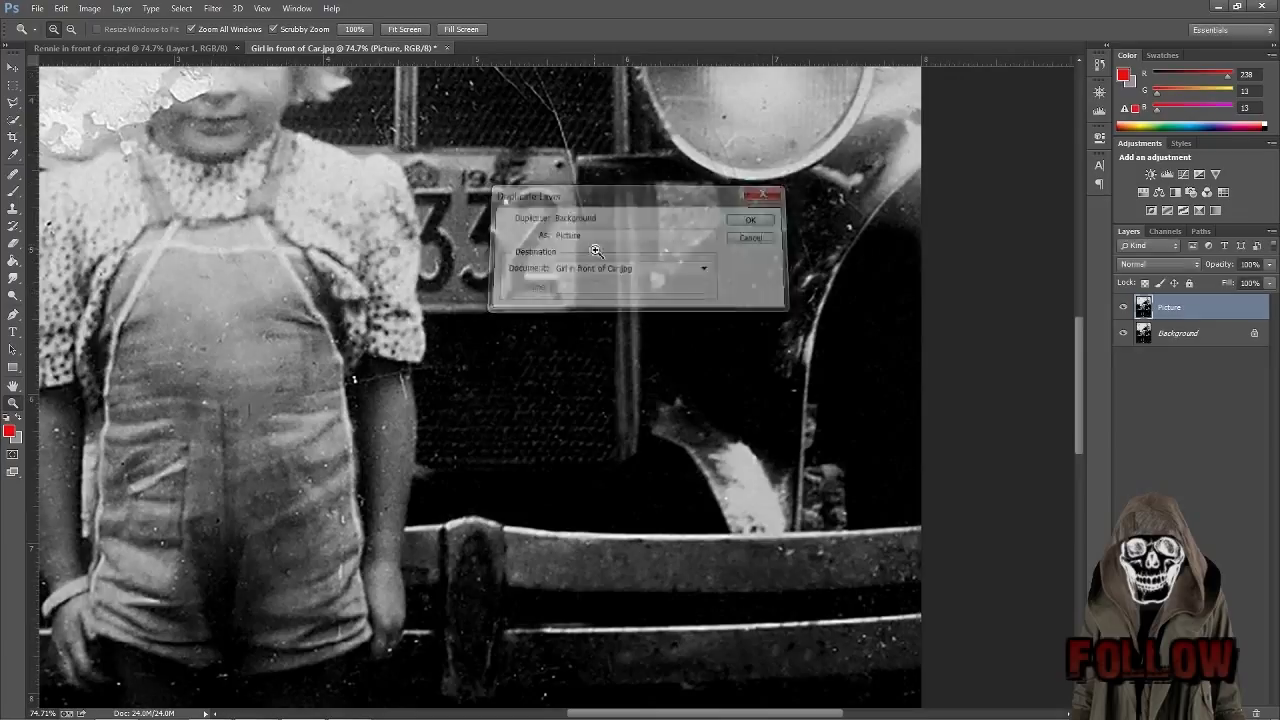